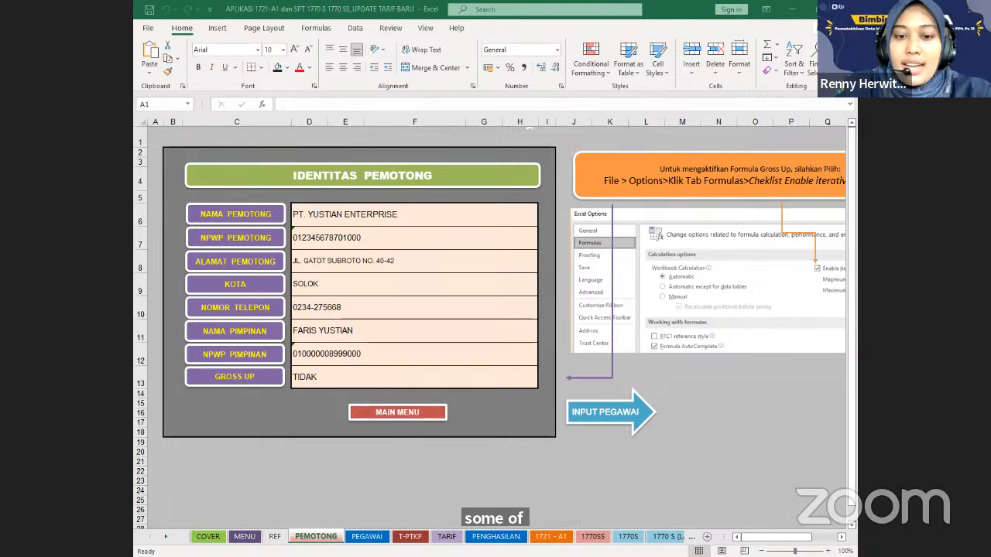
- Go from the Identitas Pemotong sheet to the employee data sheet and select the first employee's name
key(alt+Tab)
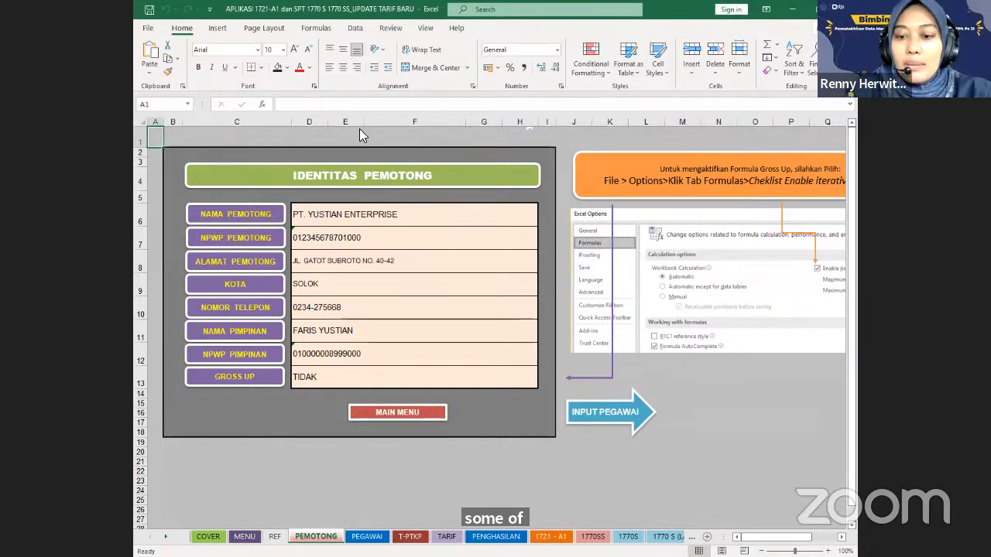
key(alt+Tab)
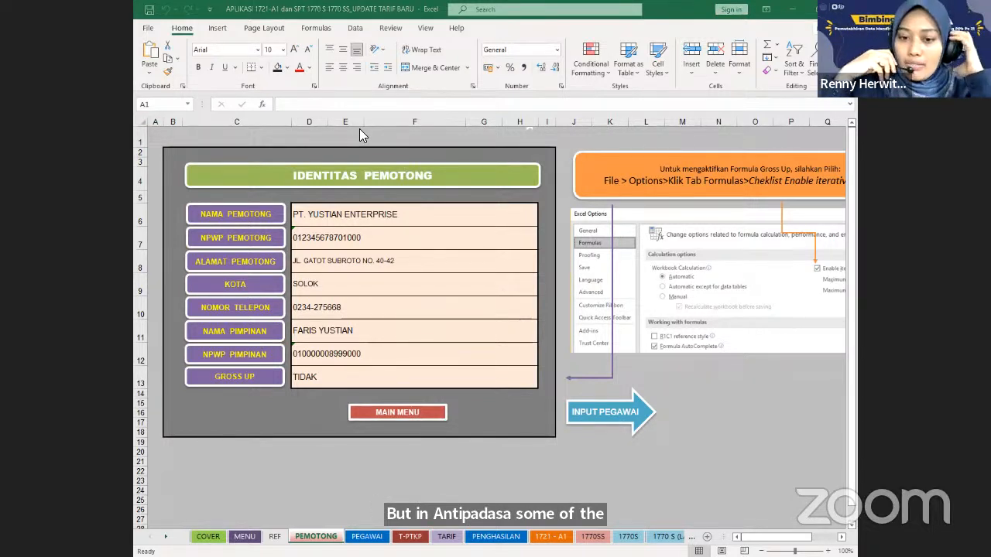
key(alt+Tab)
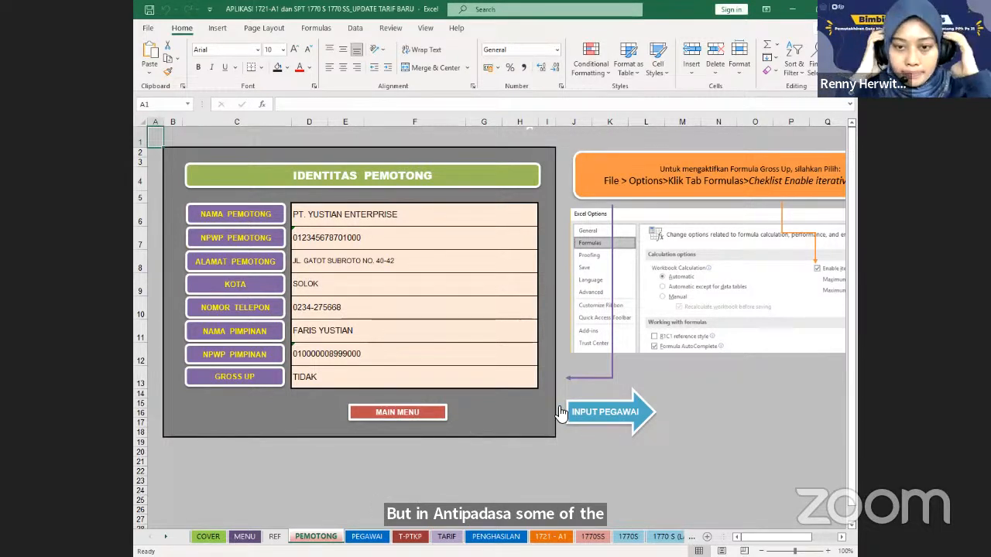
click(602, 419)
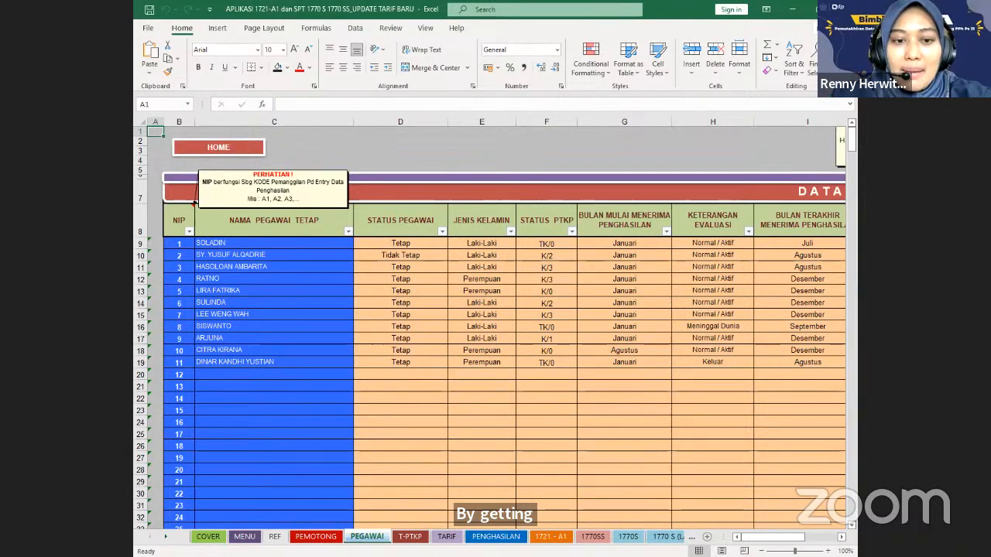
key(alt+Tab)
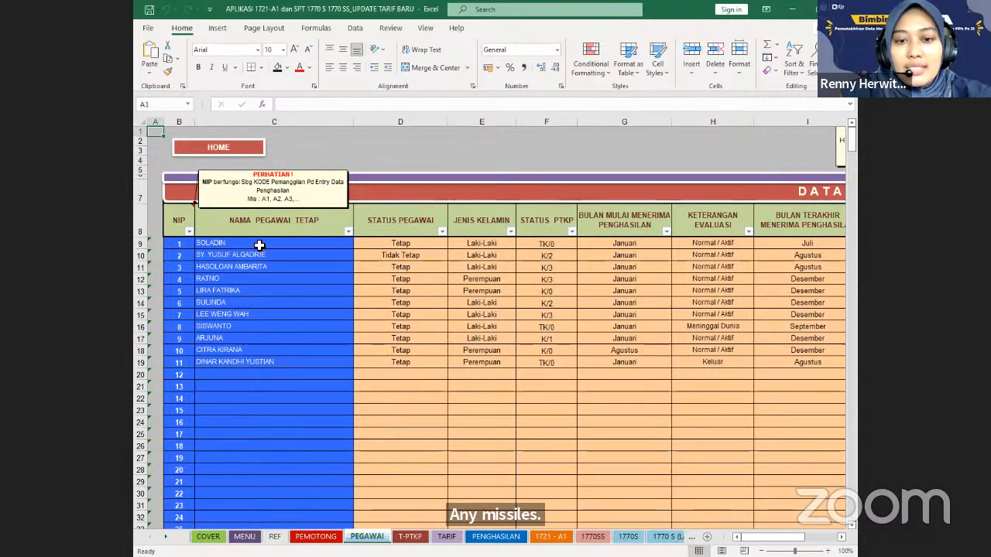
mouse_move(777, 536)
mouse_down()
mouse_move(805, 536)
mouse_move(778, 536)
mouse_up()
click(305, 247)
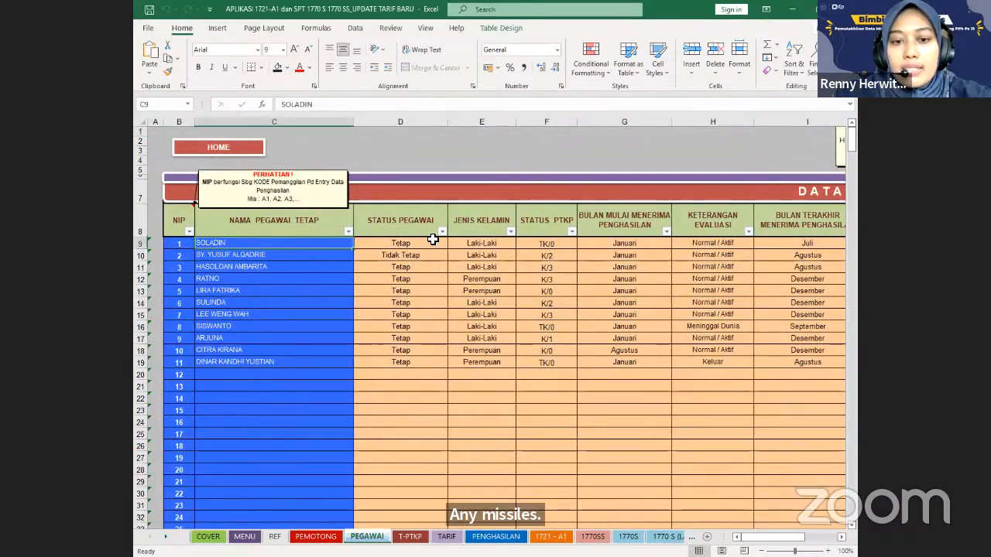
- Try switching the first employee's Status Pegawai between Tetap and Tidak Tetap, ending on Tidak Tetap
click(443, 233)
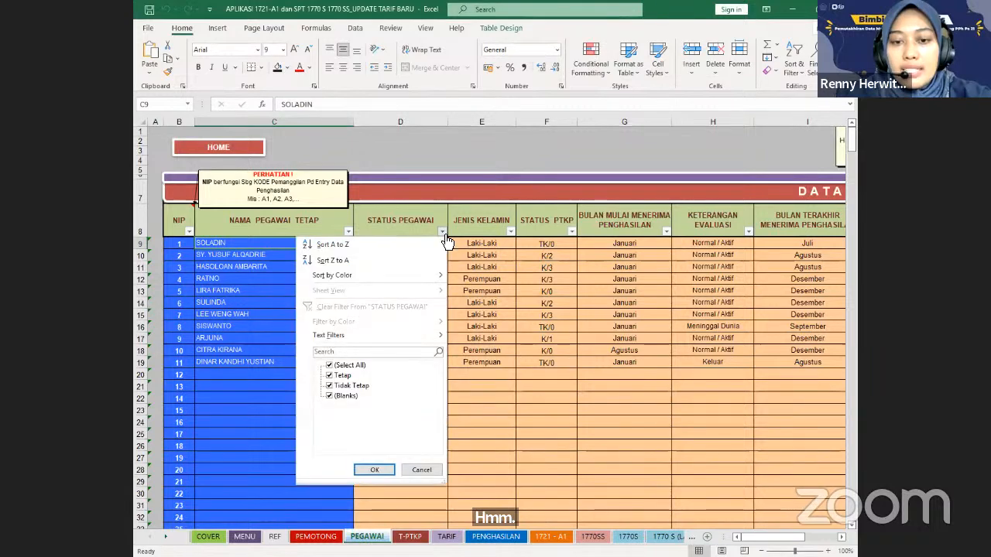
click(454, 243)
click(418, 242)
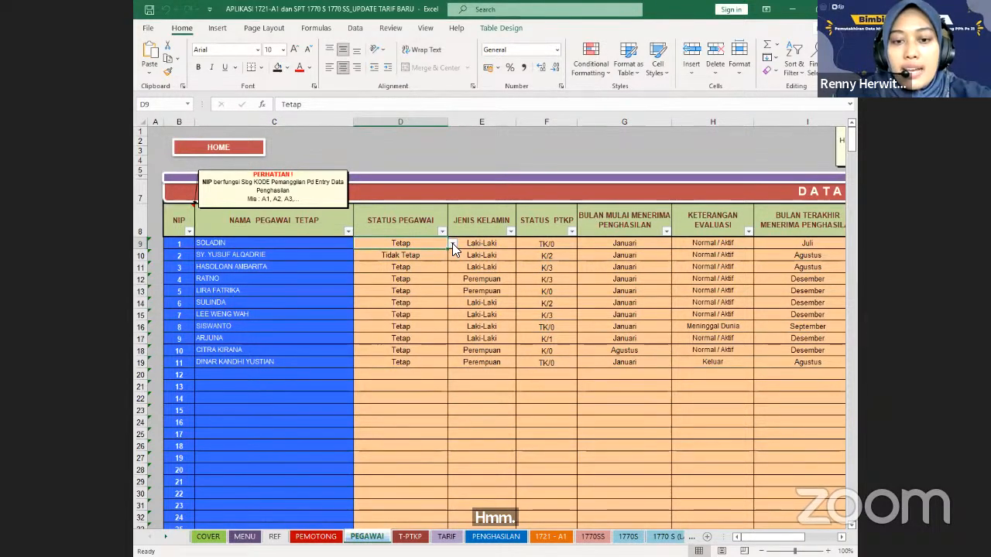
click(452, 243)
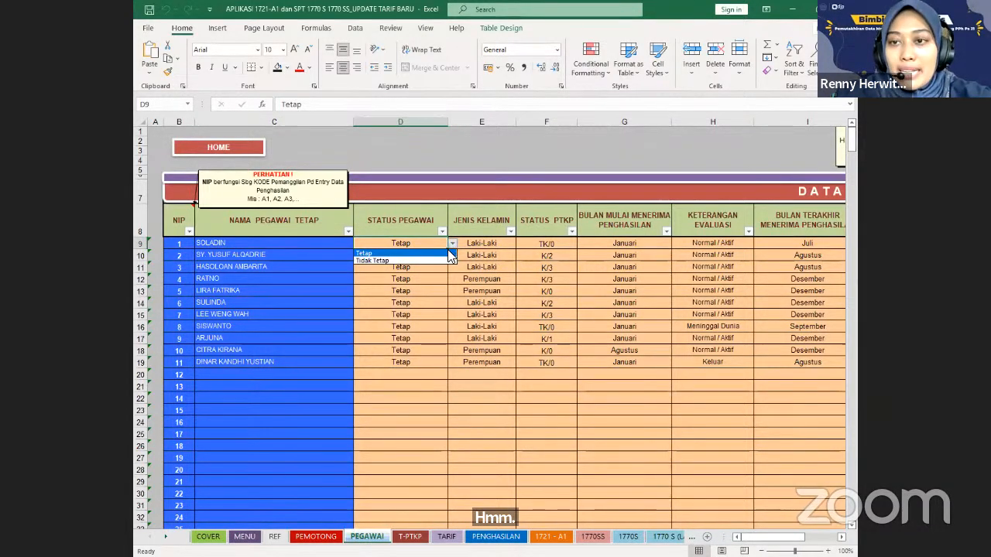
click(445, 260)
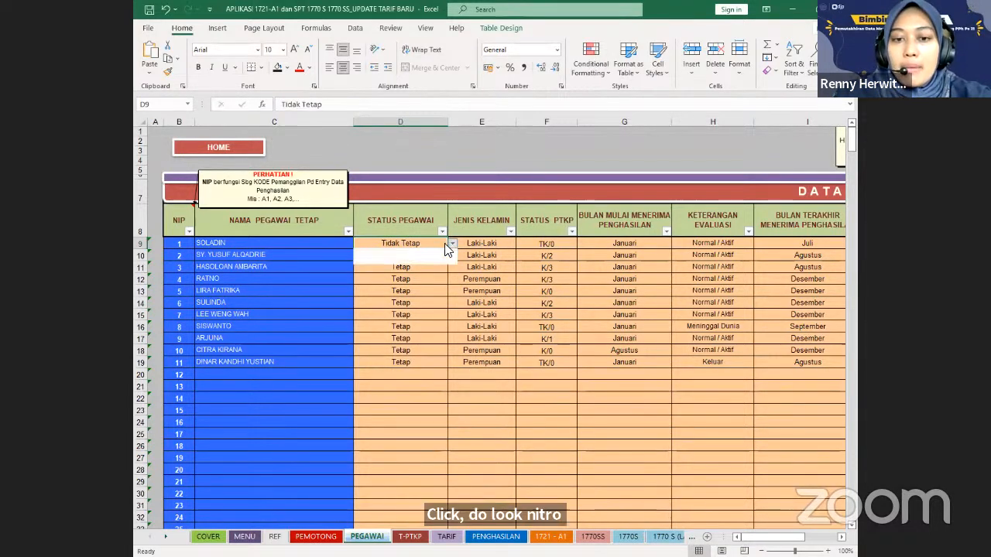
click(452, 243)
click(422, 256)
click(449, 243)
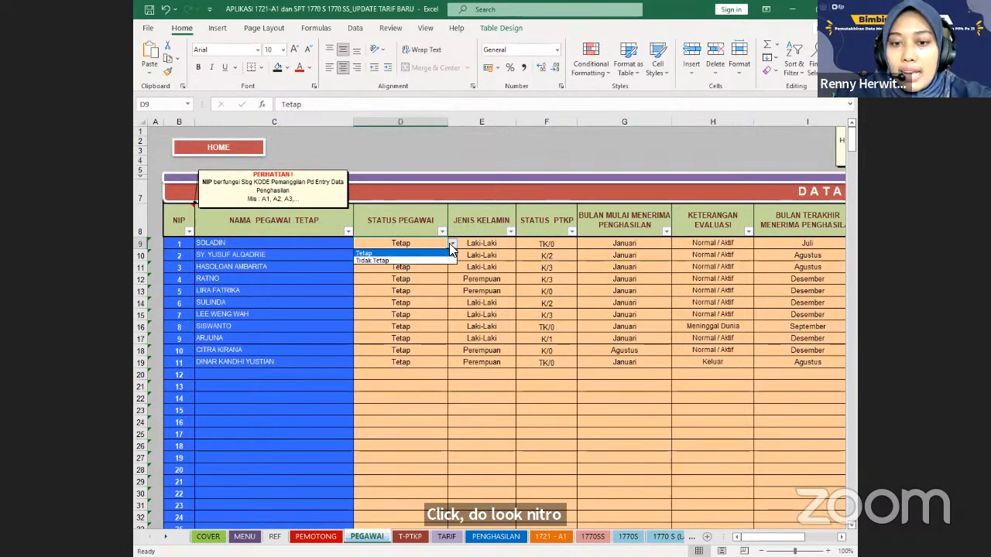
click(437, 257)
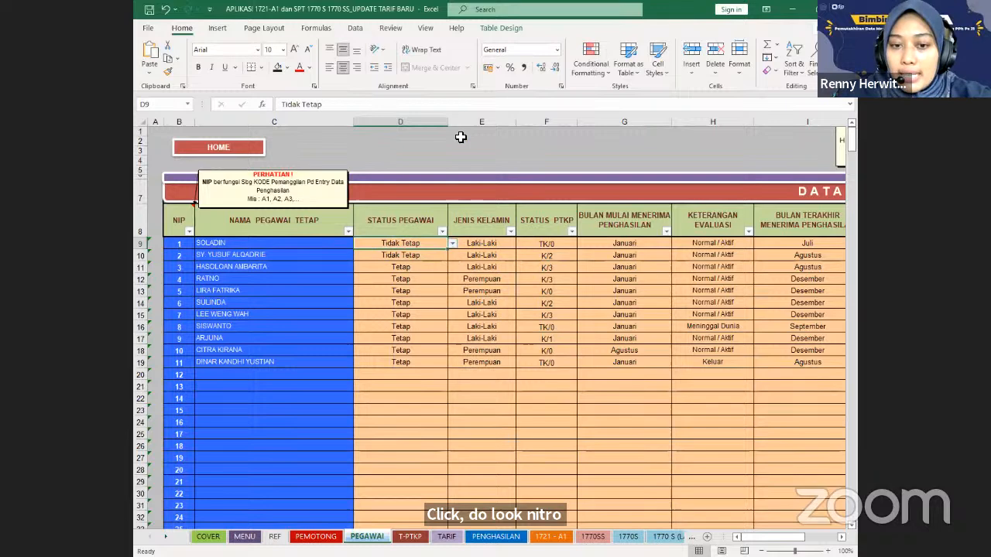
- Collapse the ribbon and set the first employee's Status Pegawai to Tetap
right_click(471, 89)
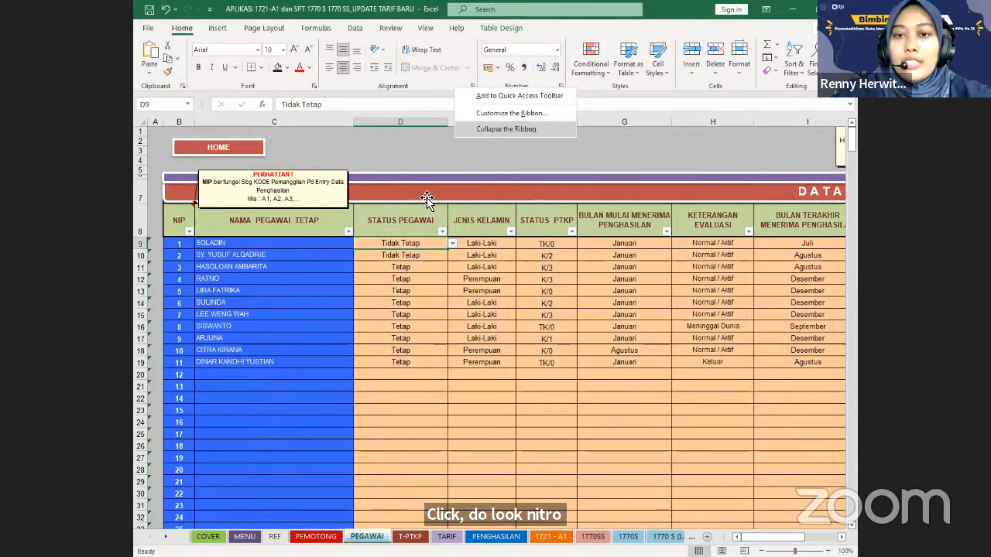
click(473, 130)
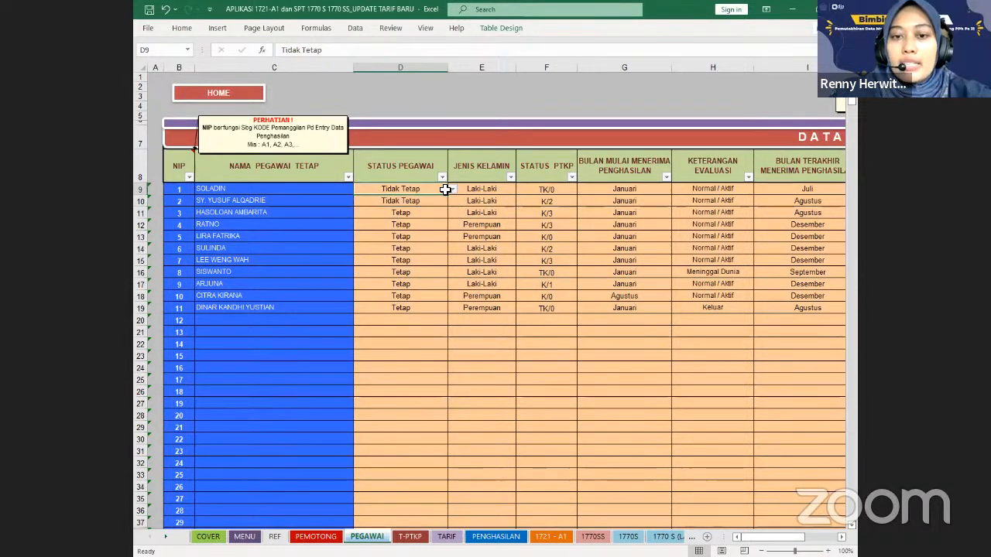
click(451, 189)
click(403, 198)
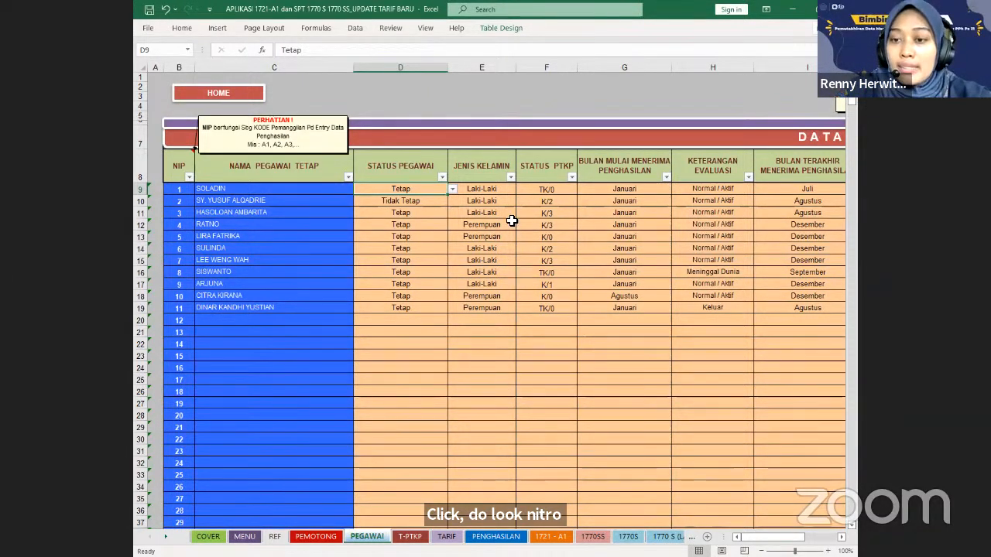
- View the available Jenis Kelamin options for the first employee without changing the selection
click(476, 191)
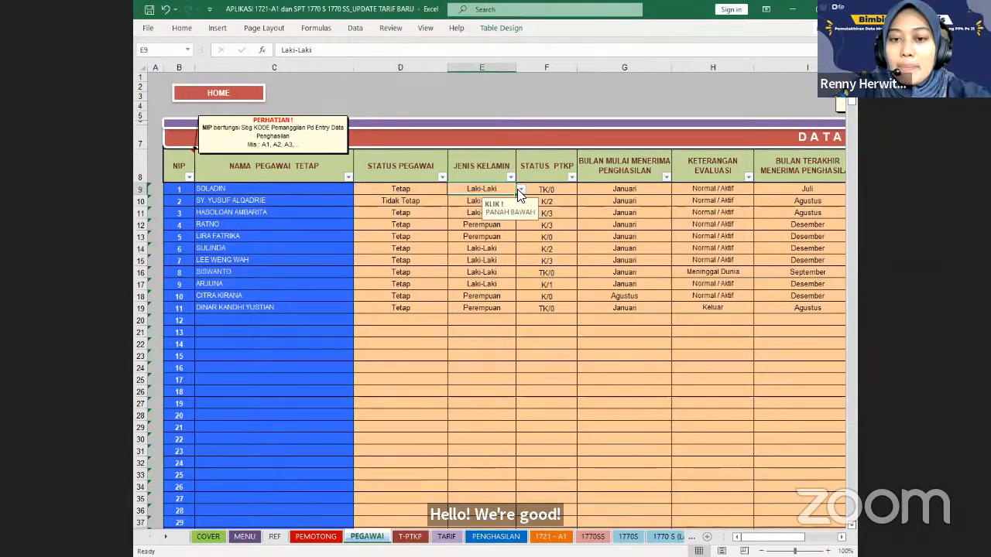
click(520, 190)
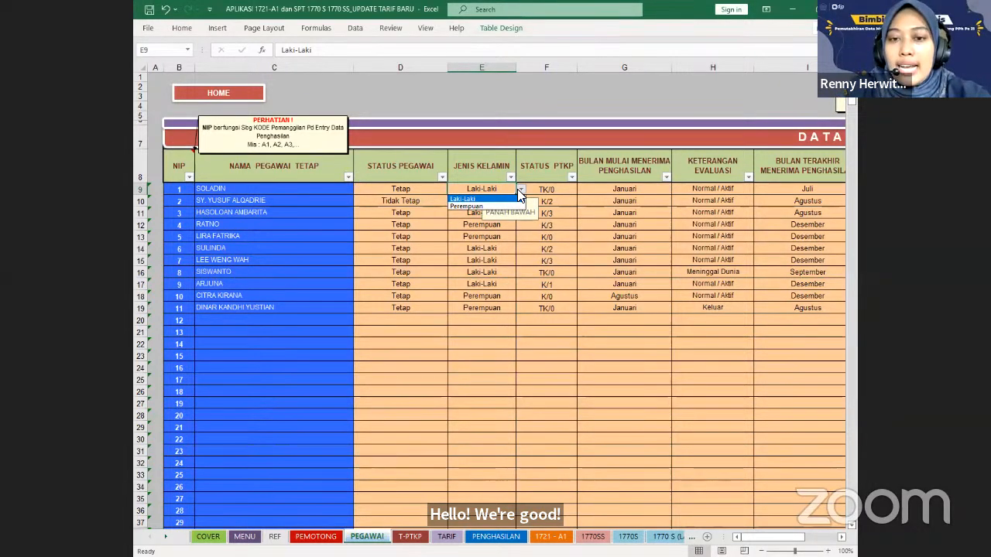
click(518, 190)
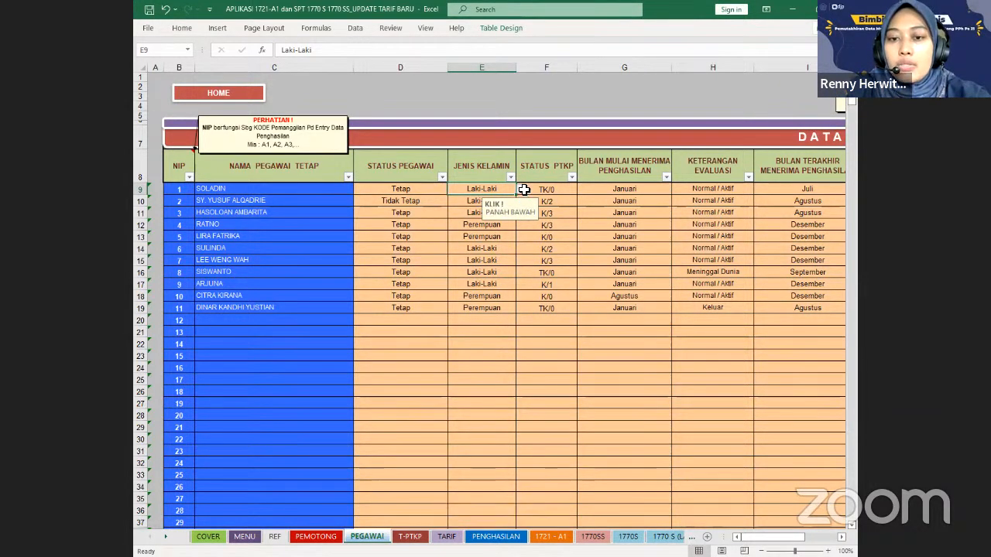
- Try K/0 as the first employee's Status PTKP and return it to TK/0
click(543, 192)
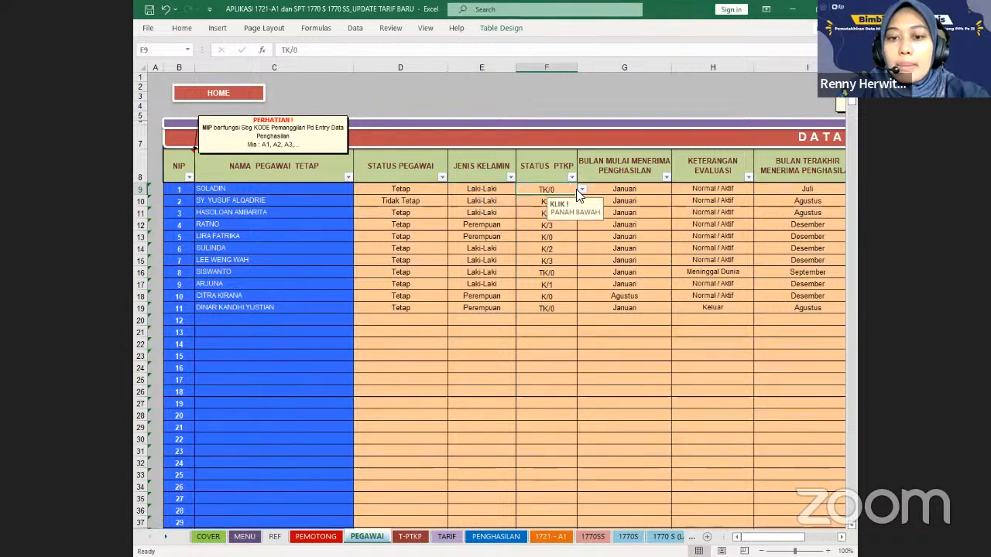
click(581, 191)
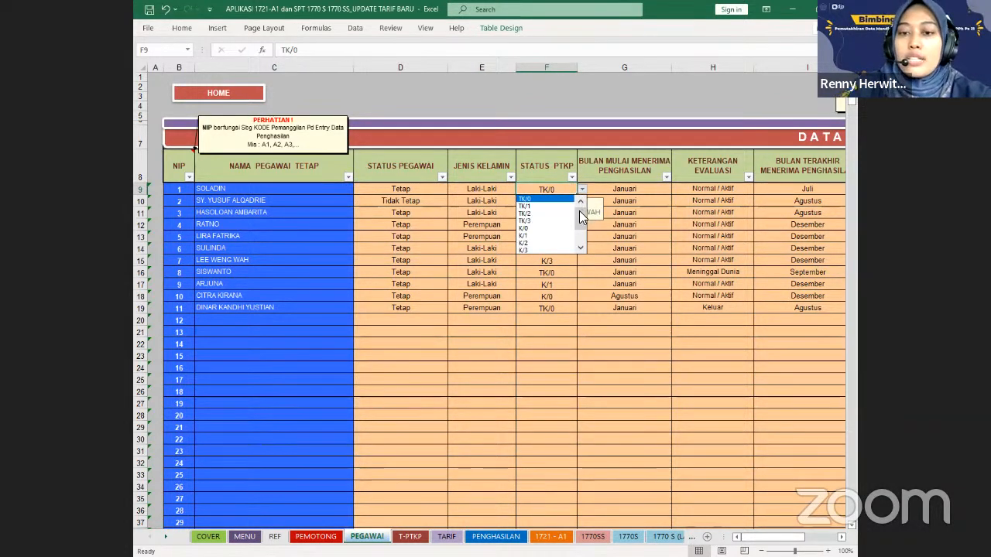
mouse_move(579, 219)
mouse_down()
mouse_move(578, 236)
mouse_move(579, 216)
mouse_up()
click(546, 230)
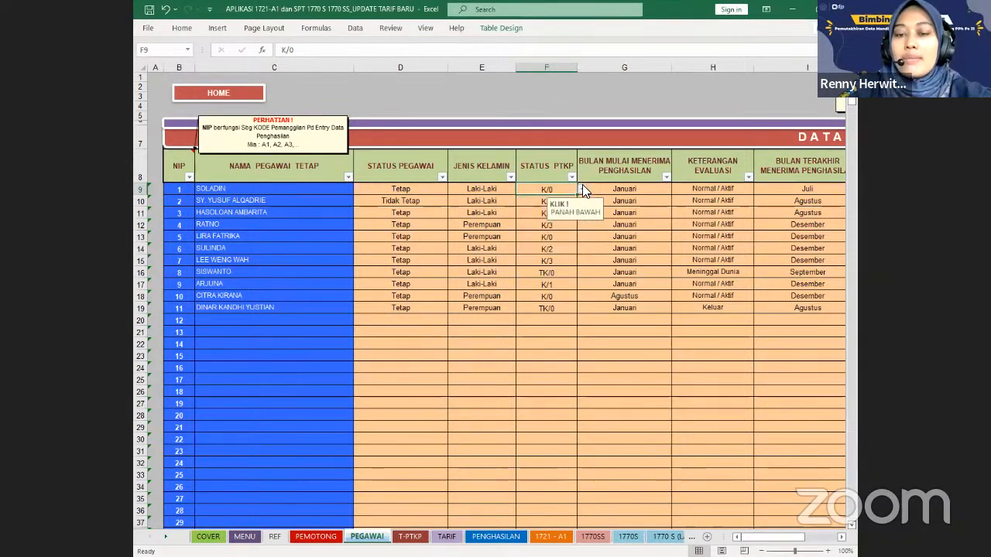
click(581, 189)
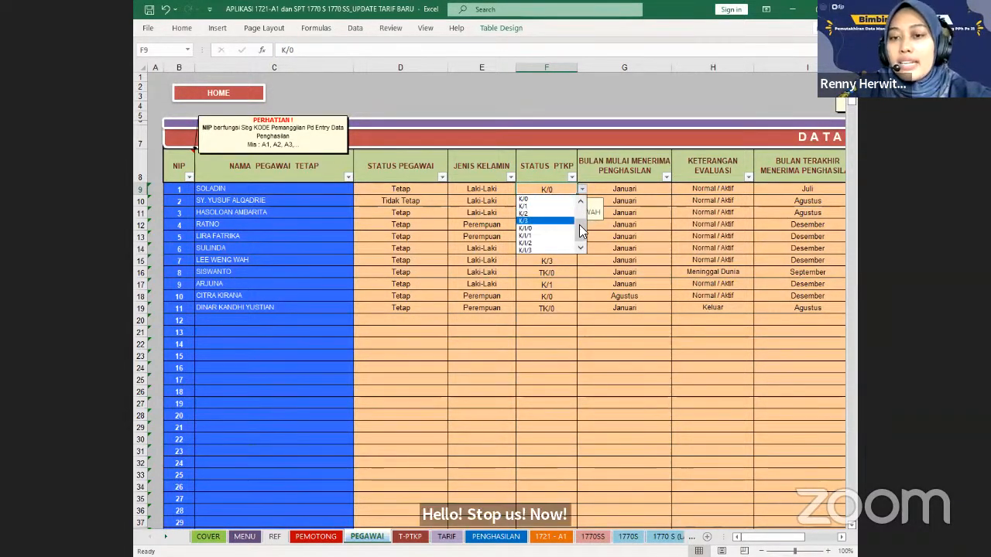
scroll(563, 211, up, 2)
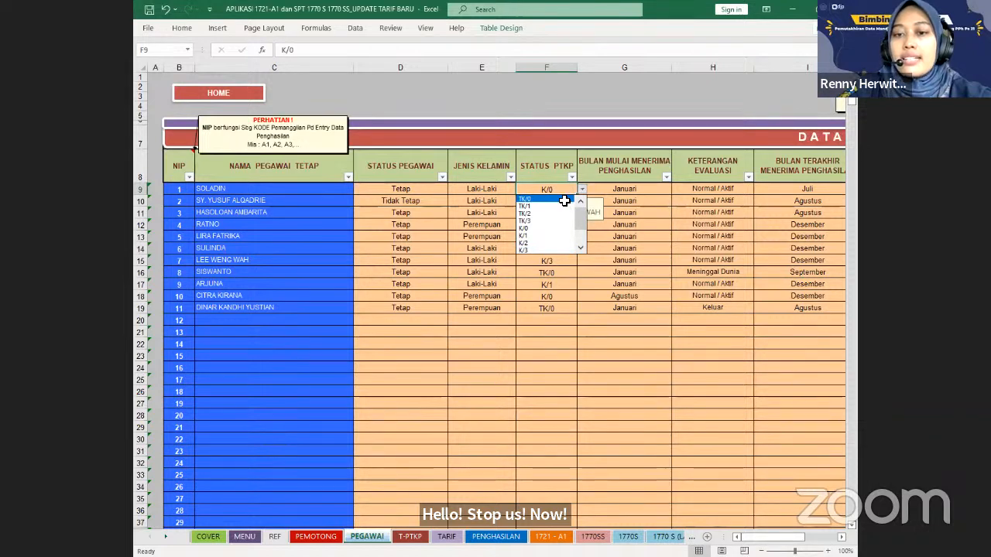
click(562, 201)
- Try Juni and Juli as the first employee's Bulan Mulai Menerima Penghasilan and return it to Januari
click(611, 190)
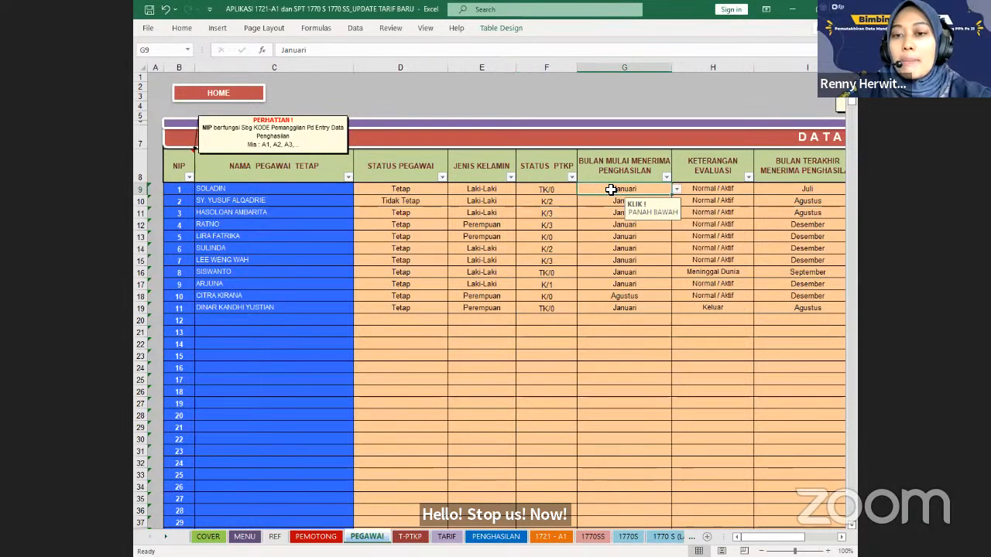
click(675, 189)
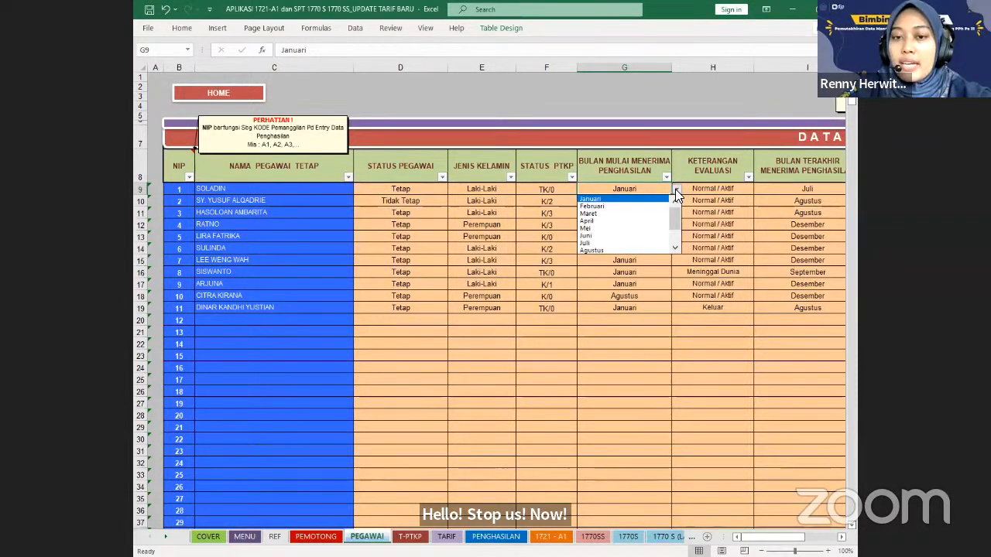
mouse_move(674, 224)
mouse_down()
mouse_move(673, 238)
mouse_move(674, 210)
mouse_up()
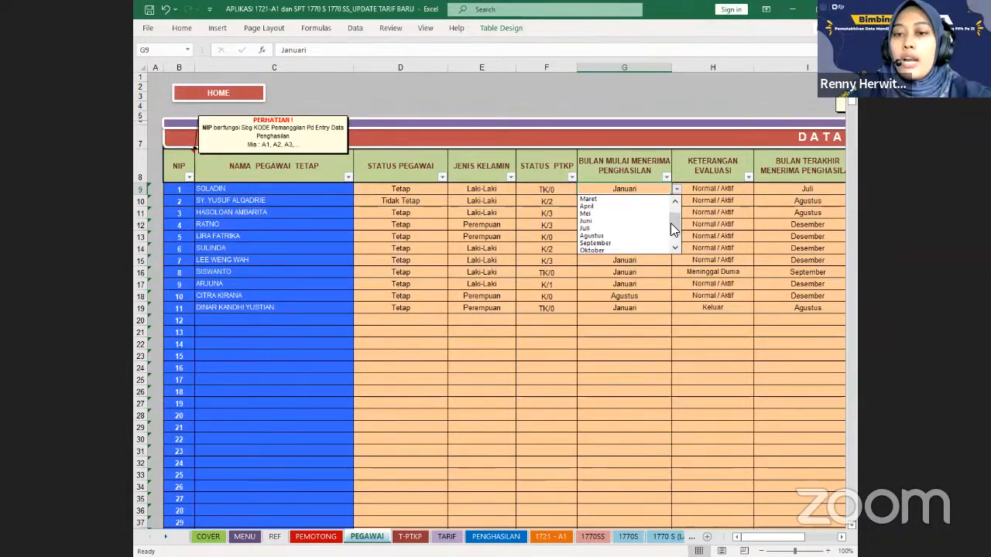
click(645, 225)
click(675, 189)
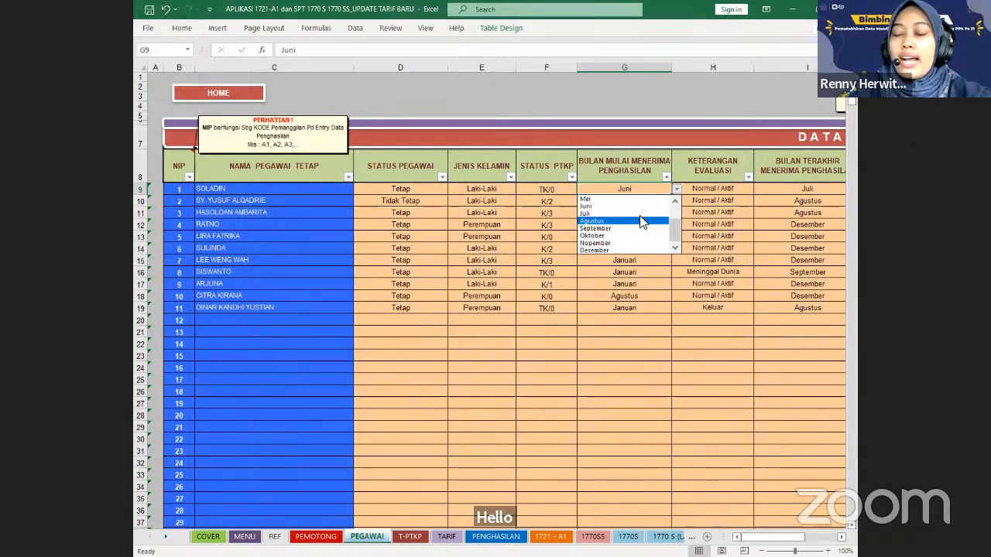
click(639, 214)
click(674, 190)
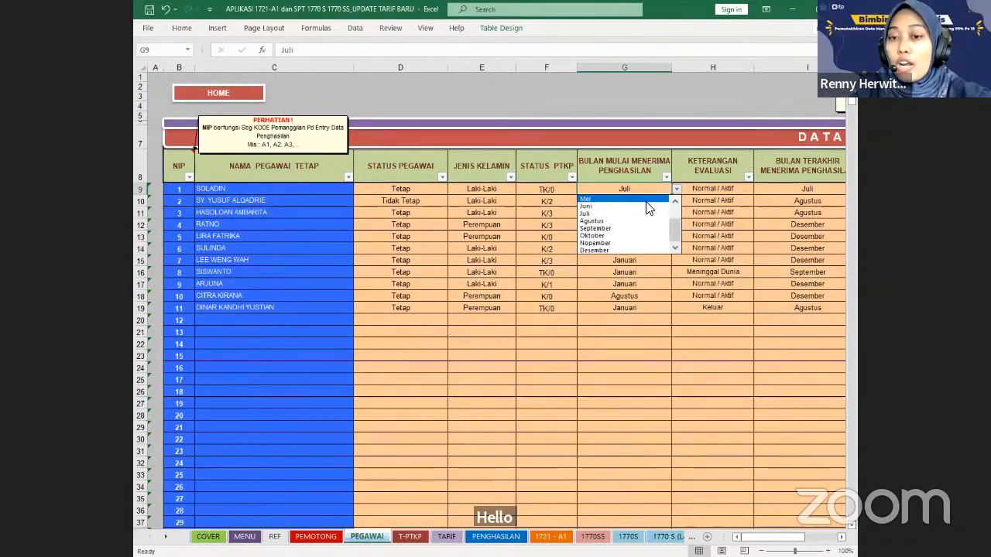
scroll(664, 209, up, 2)
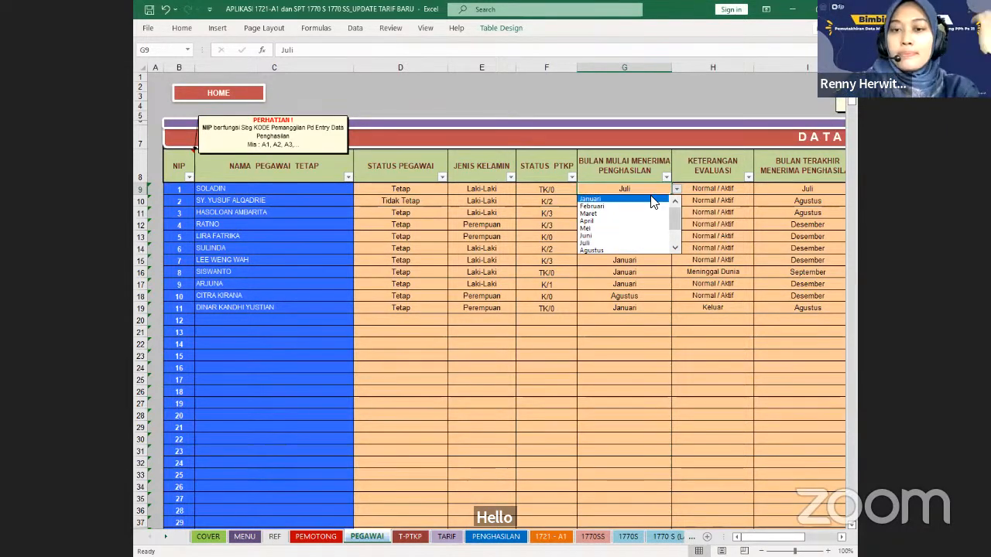
click(651, 200)
- View the available Keterangan Evaluasi options for the first employee without changing the selection
drag(774, 536, 788, 537)
click(434, 190)
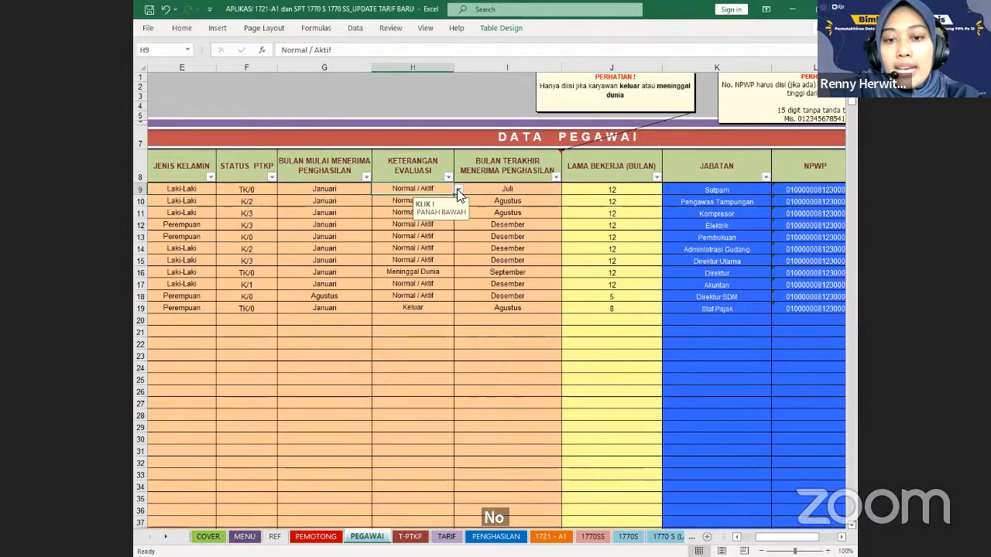
click(458, 191)
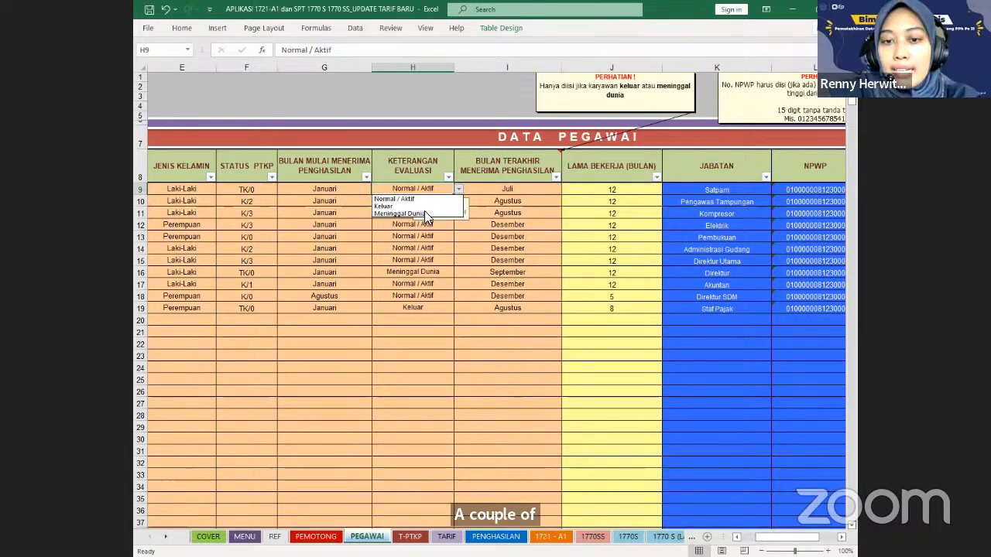
click(520, 202)
- Set the first employee's Bulan Terakhir Menerima Penghasilan to Desember and check the Lama Bekerja formula
click(531, 193)
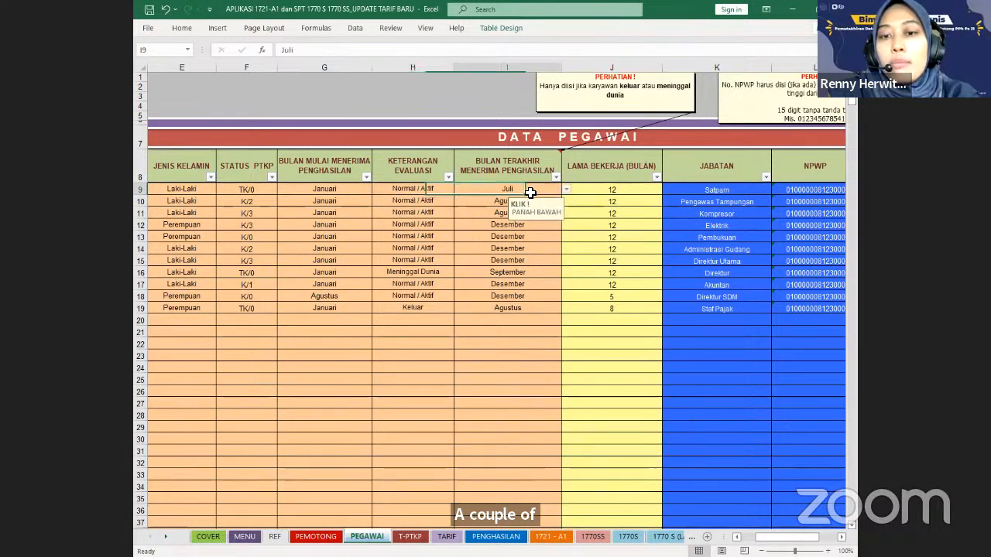
click(566, 190)
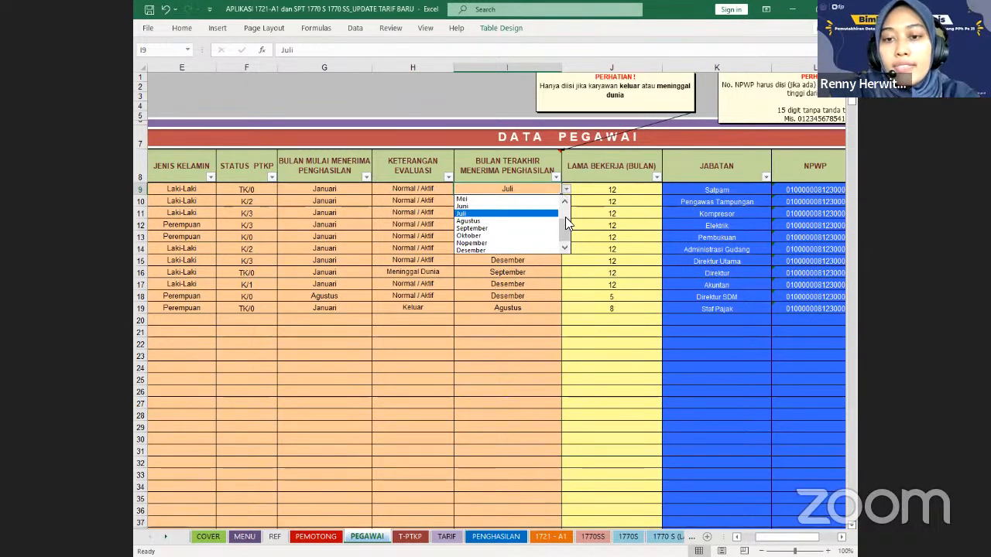
click(534, 250)
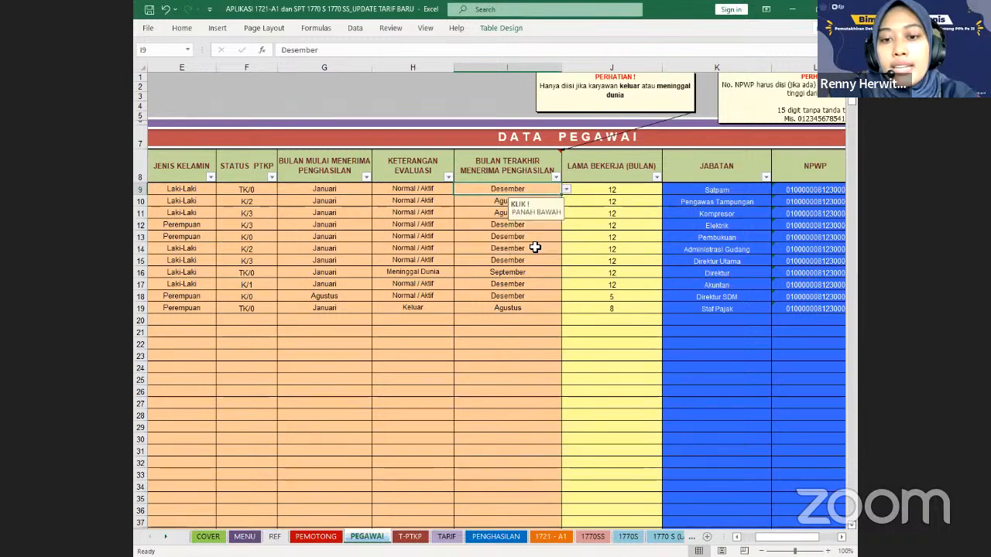
click(597, 191)
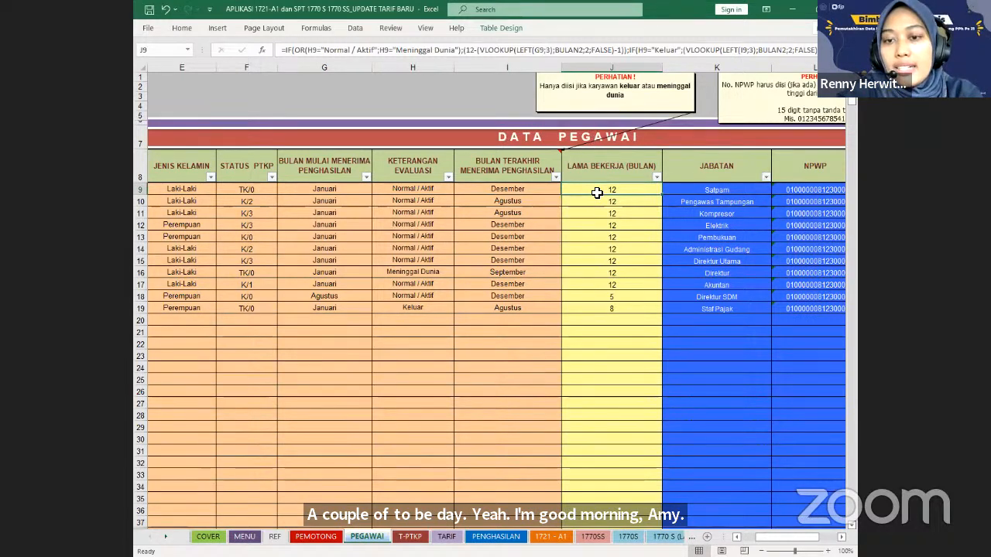
- Review the first employee's Bulan Terakhir Menerima Penghasilan, Jabatan, NPWP and Alamat entries, comparing Jabatan with the employees below
click(548, 191)
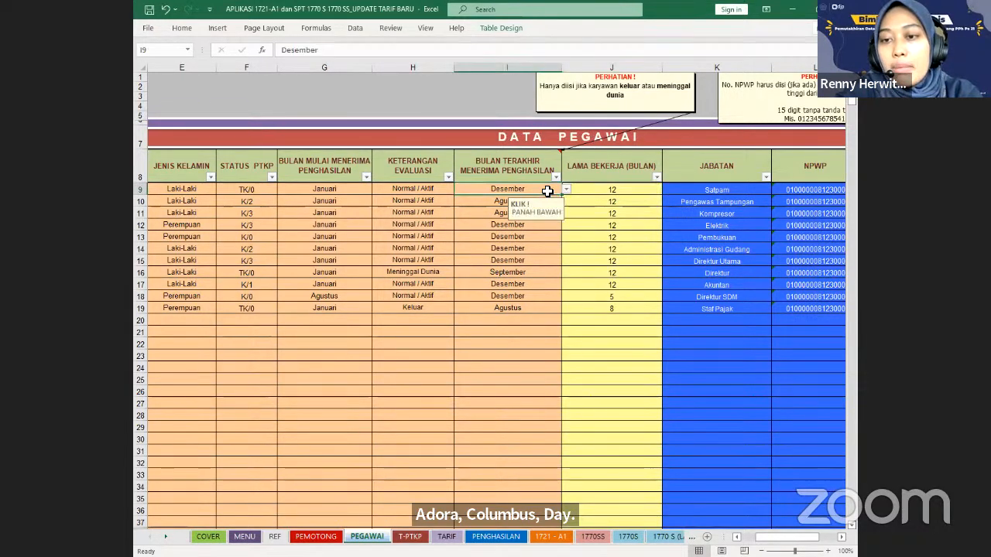
click(670, 190)
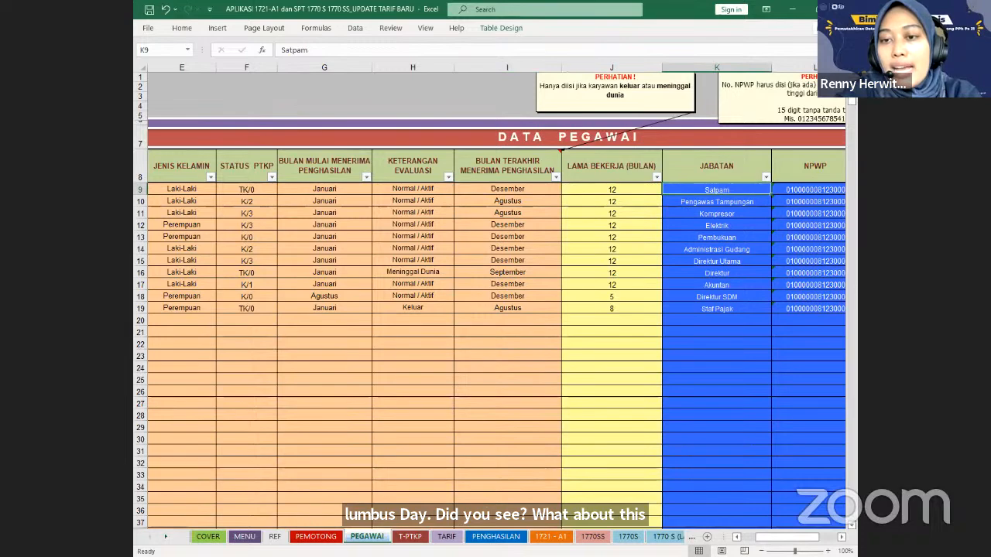
scroll(495, 310, right, 4)
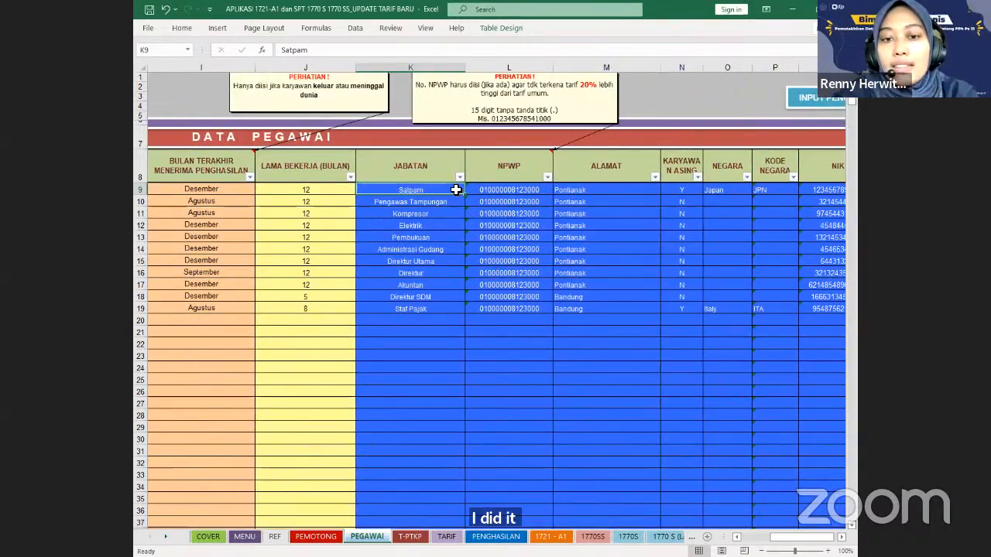
click(446, 202)
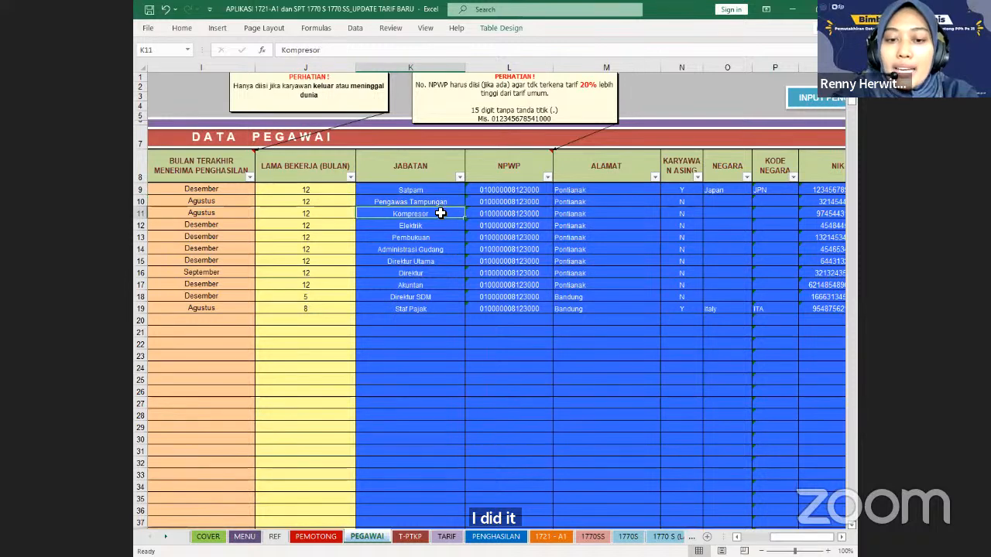
click(441, 215)
click(442, 190)
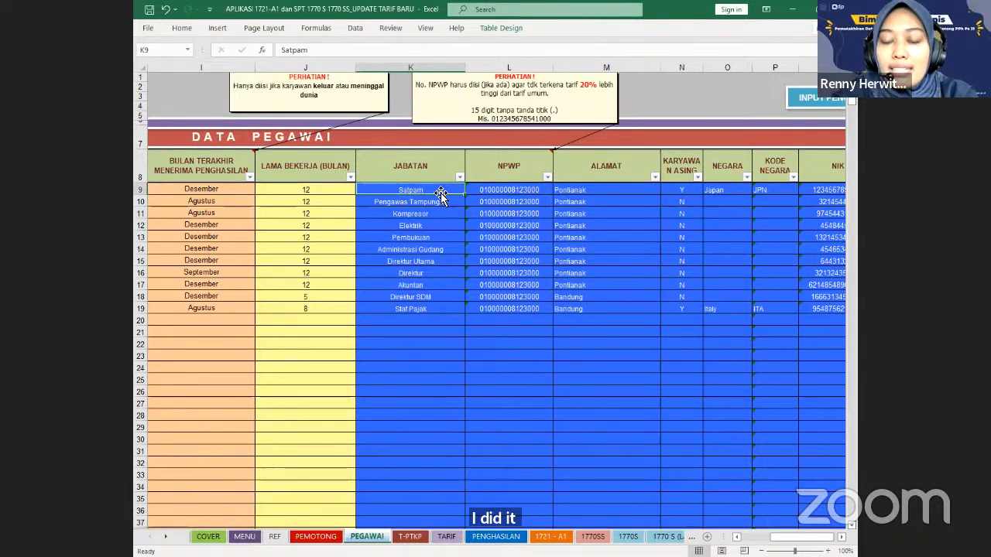
click(538, 191)
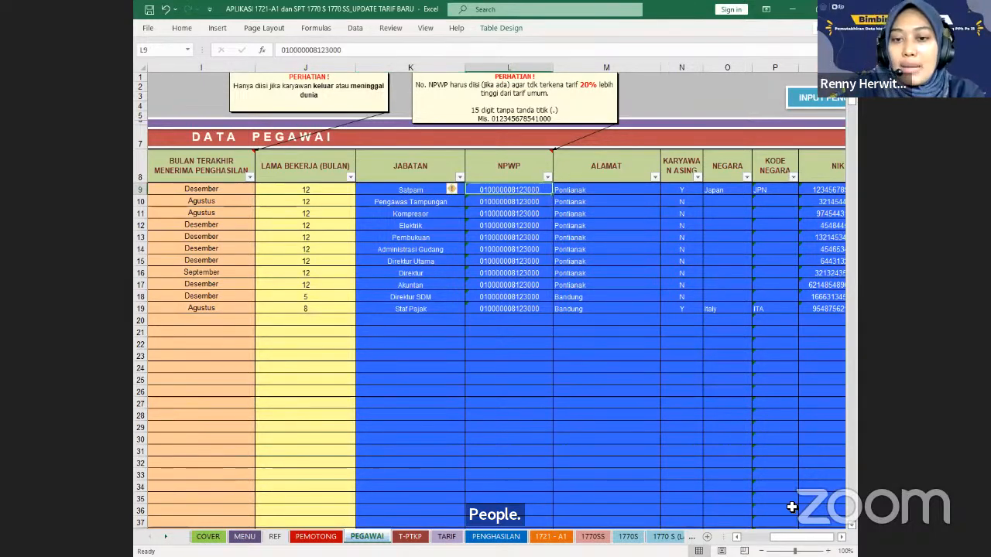
click(575, 191)
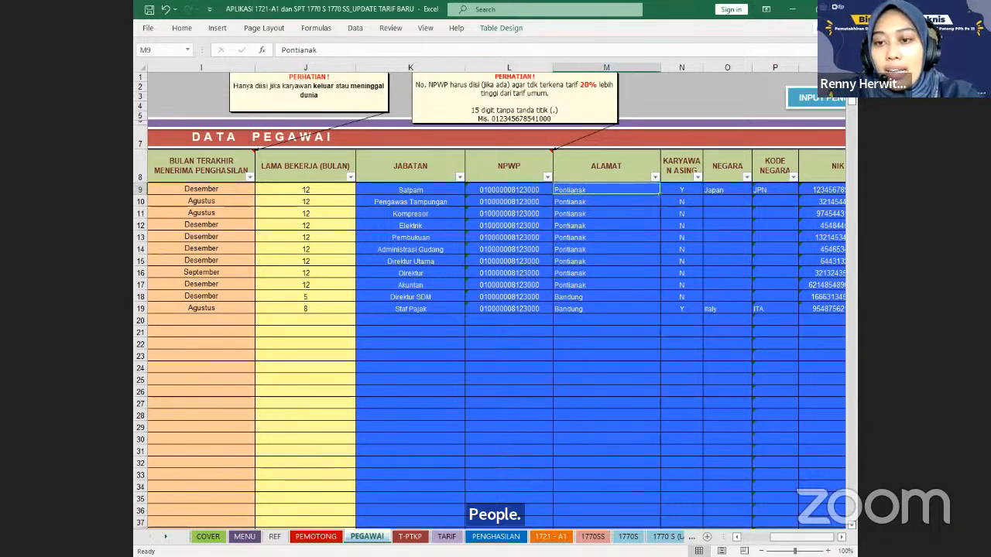
- View the first employee's Karyawan Asing entry and Negara options without changing them, and check the Kode Negara formula
scroll(383, 302, right, 3)
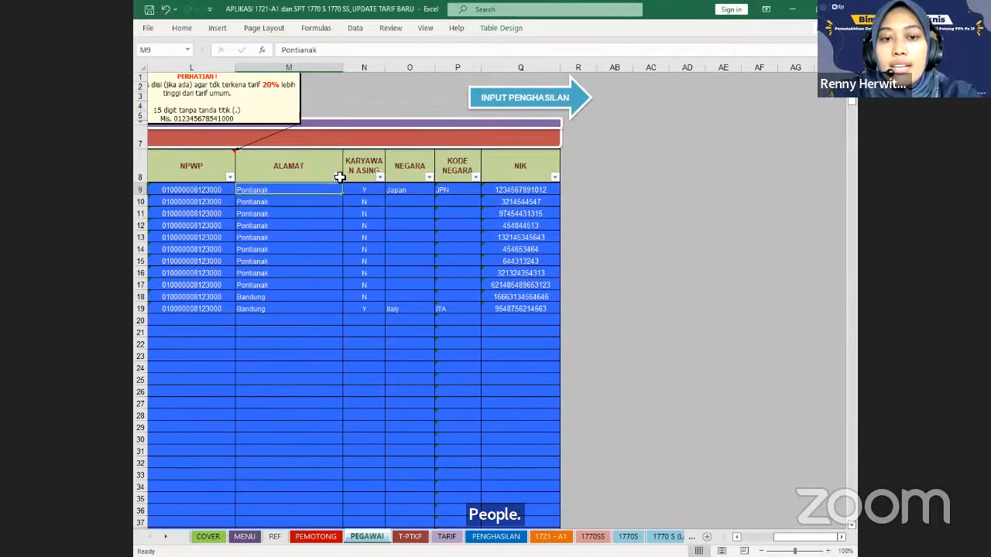
click(357, 189)
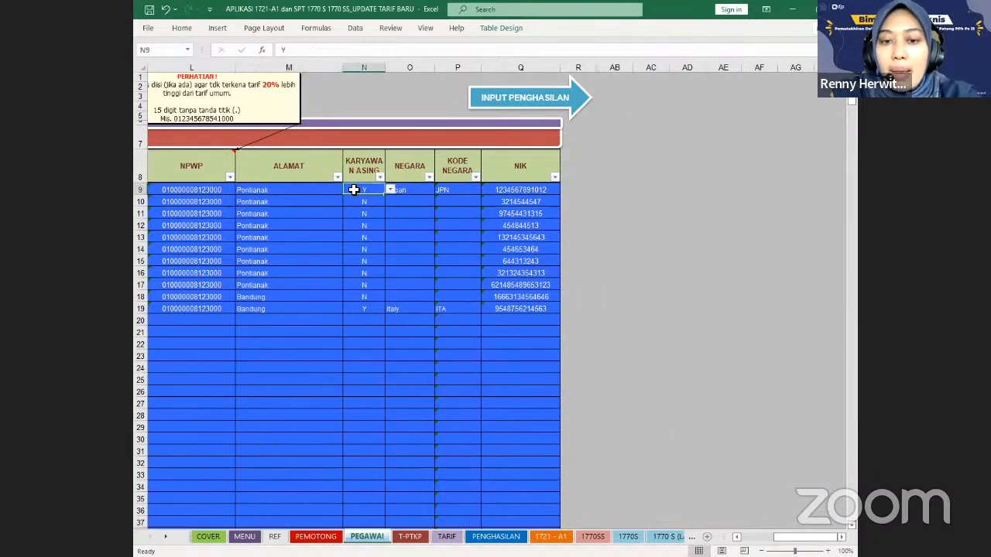
click(393, 190)
click(392, 191)
click(421, 190)
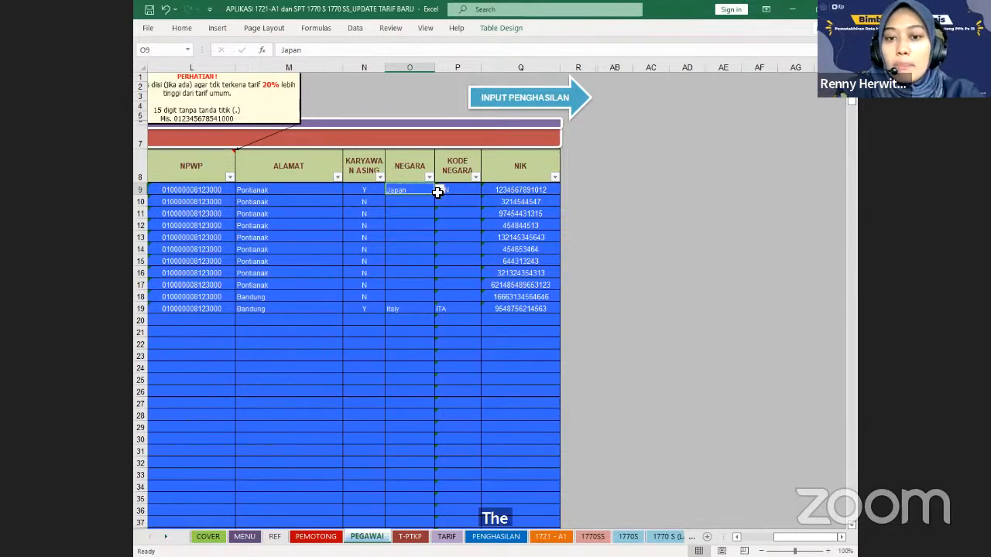
click(440, 190)
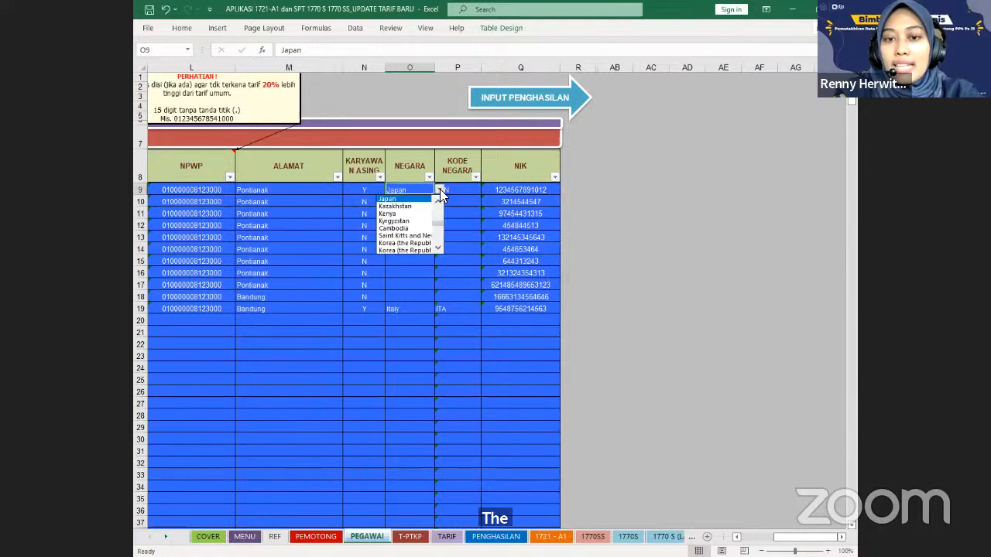
click(439, 189)
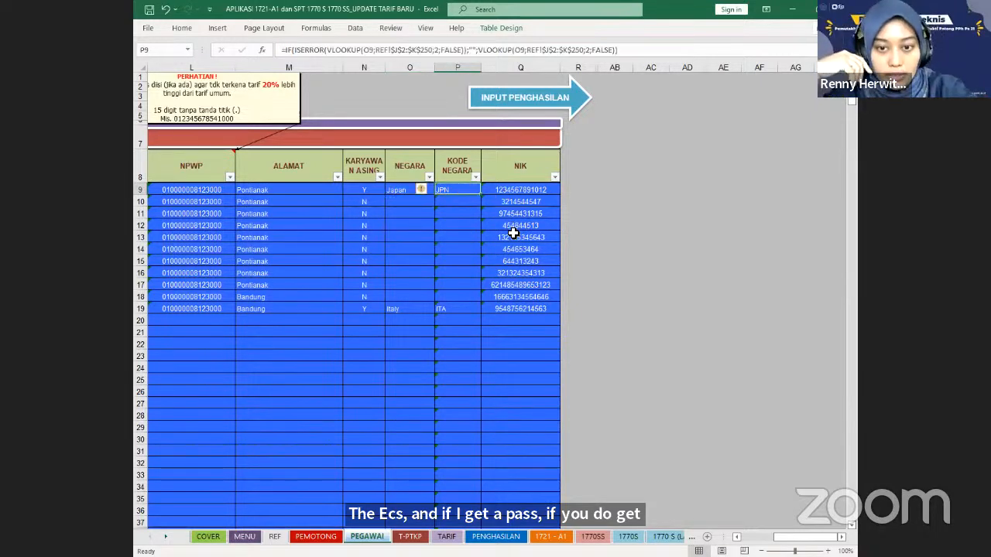
- Go to the PENGHASILAN sheet and check the first employee's Status PTKP and Keterangan formulas and Gaji entry
click(565, 103)
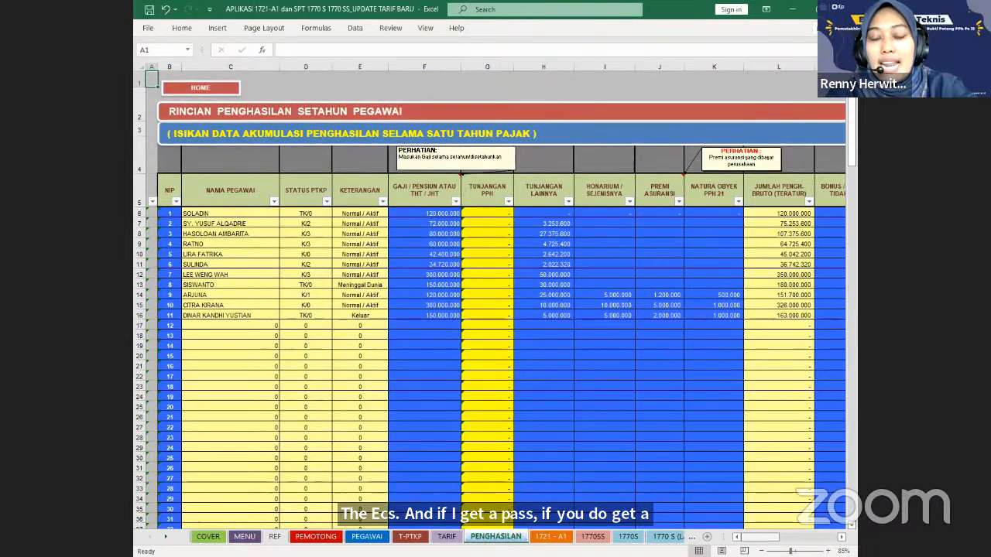
click(308, 213)
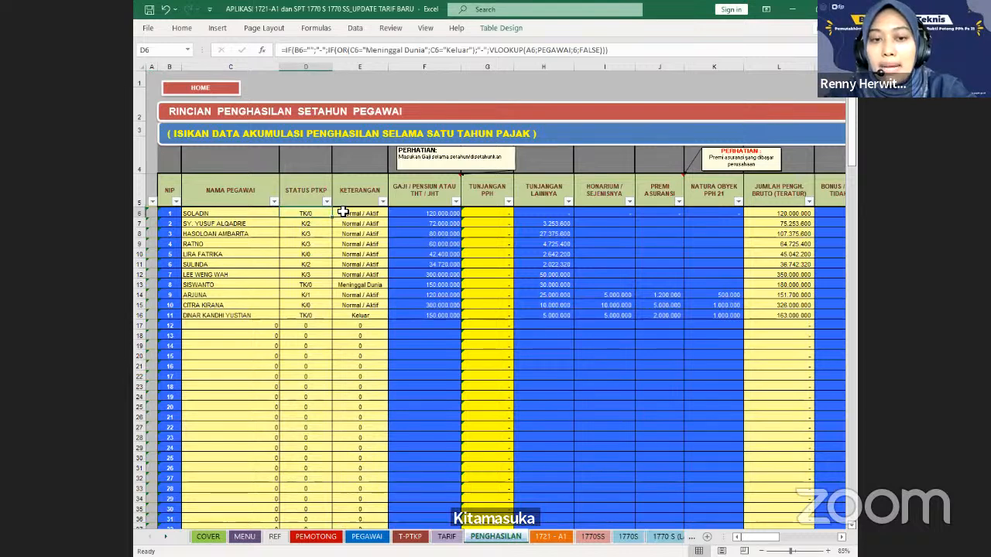
click(346, 213)
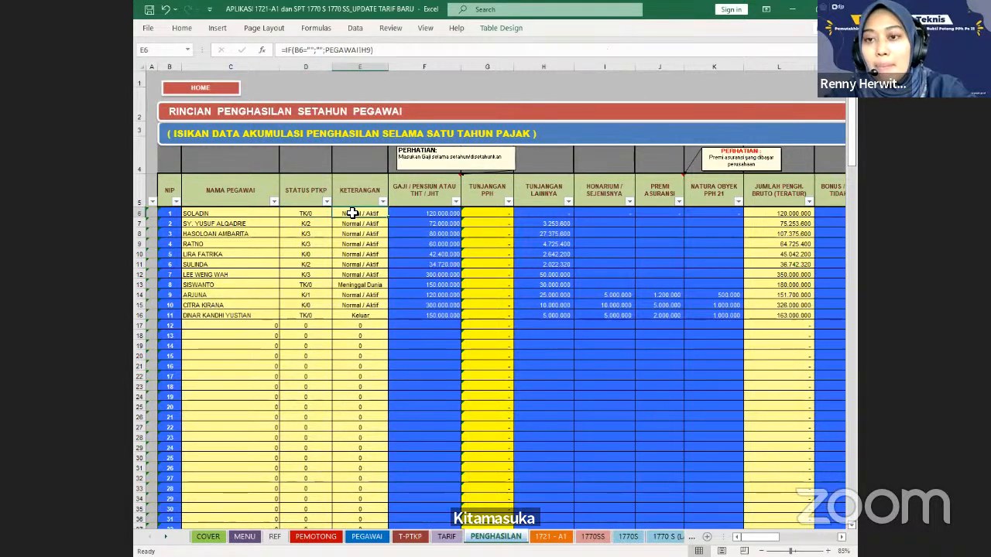
click(425, 213)
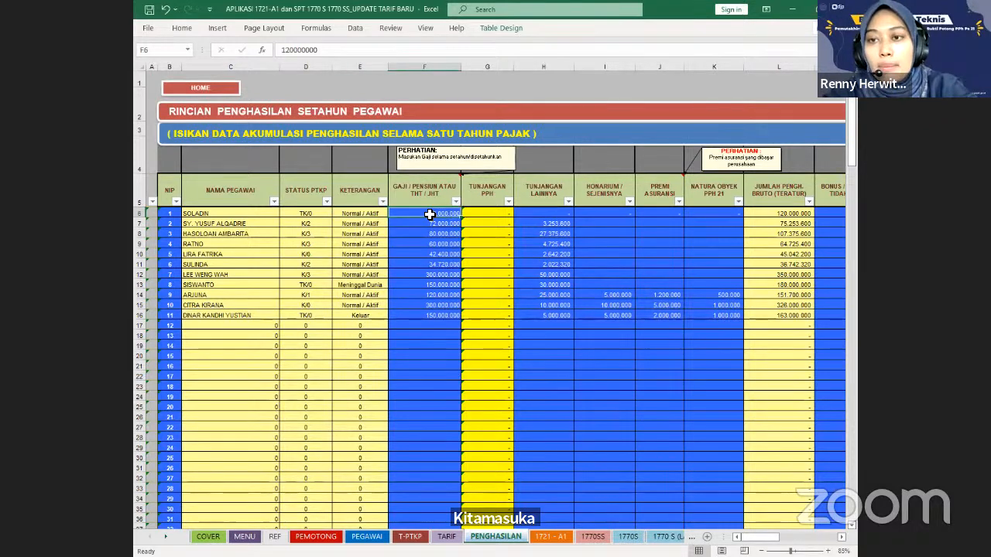
click(356, 214)
click(315, 216)
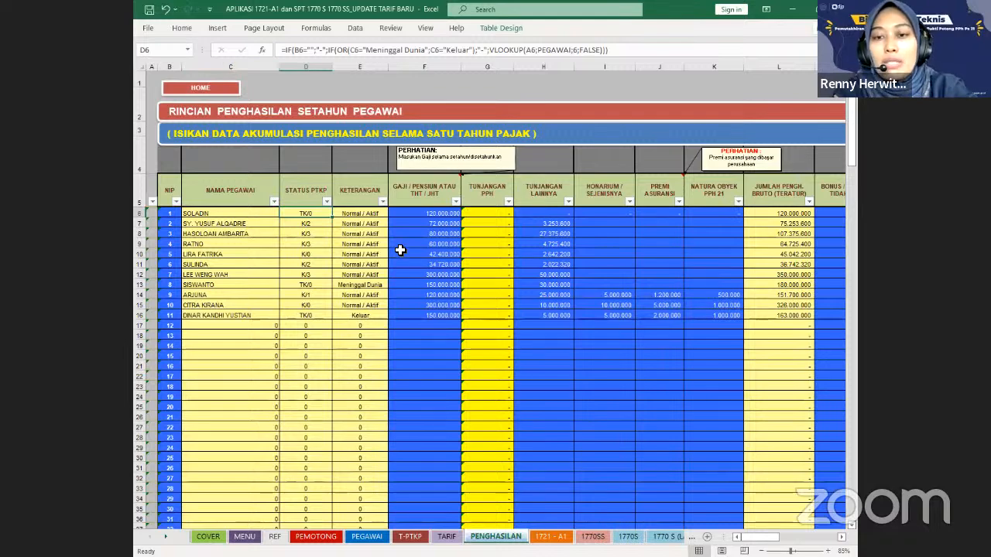
- Return to the application's menu and reach the income sheet through the employee data sheet's Input Penghasilan link
click(192, 92)
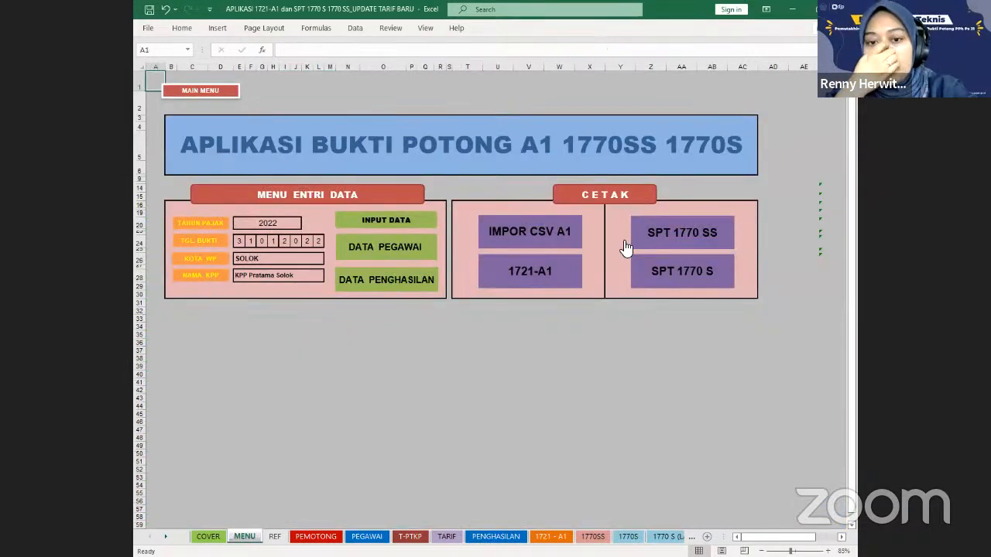
click(384, 249)
drag(795, 537, 856, 538)
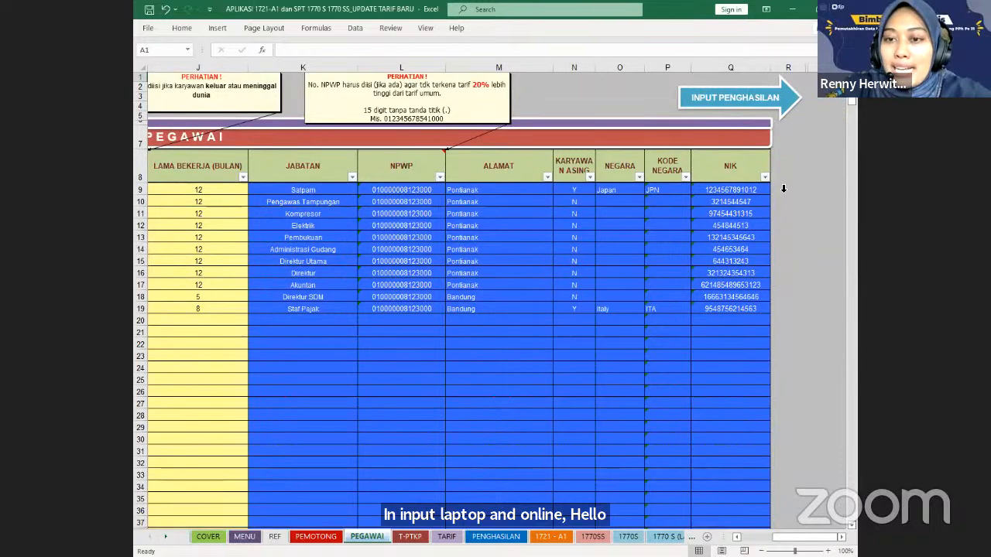
click(741, 99)
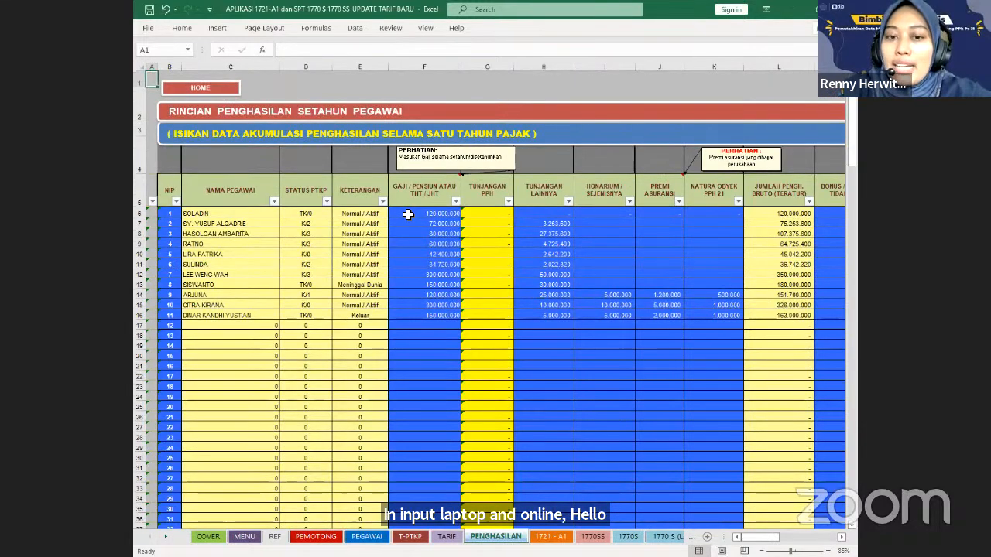
- Examine the first employee's Gaji / Pensiun and Tunjangan Lainnya entries and the Tunjangan PPh formula
click(408, 215)
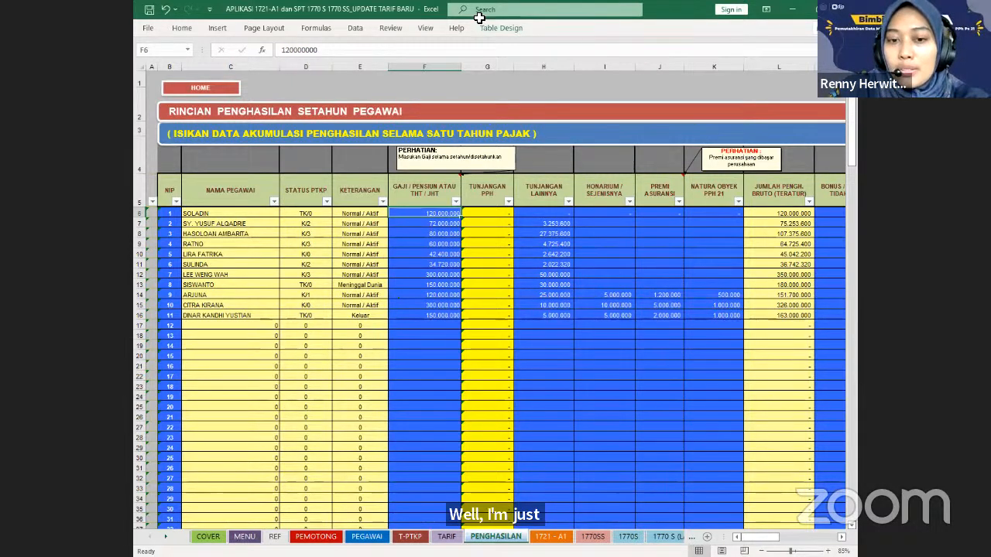
click(519, 214)
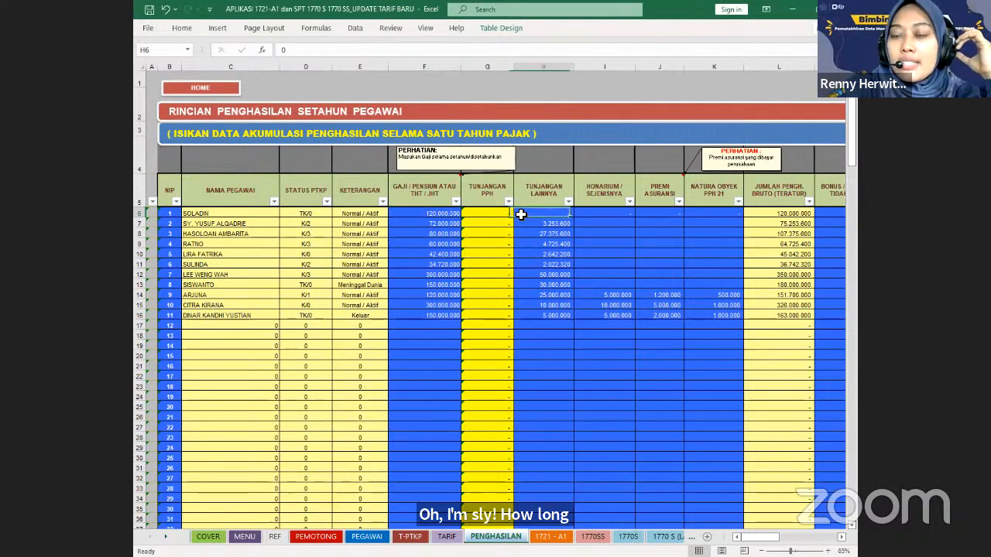
click(481, 216)
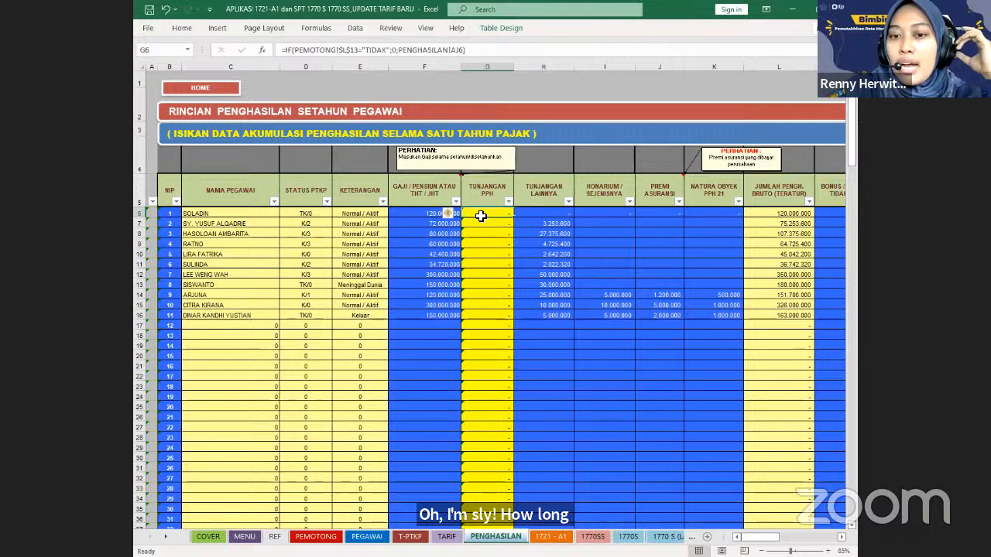
click(526, 216)
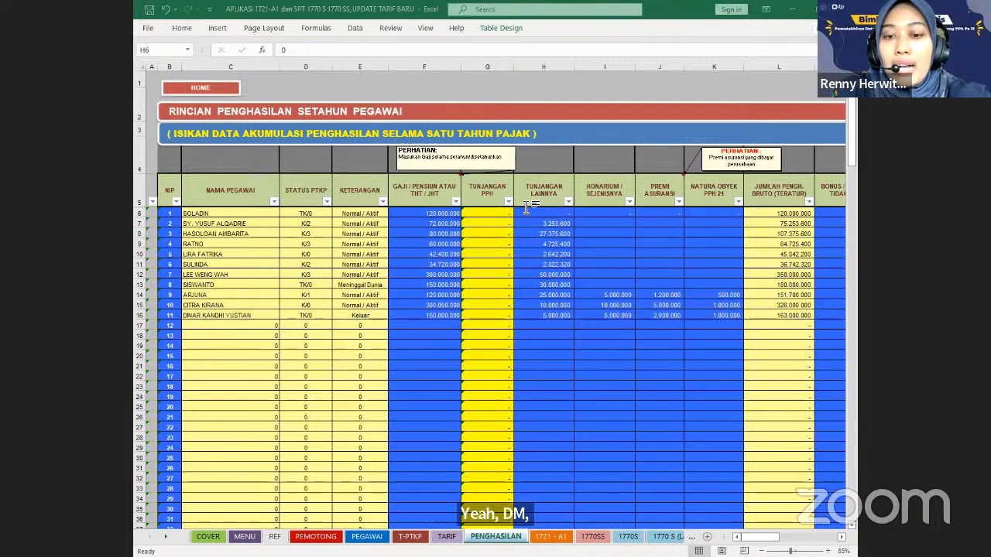
key(alt+Tab)
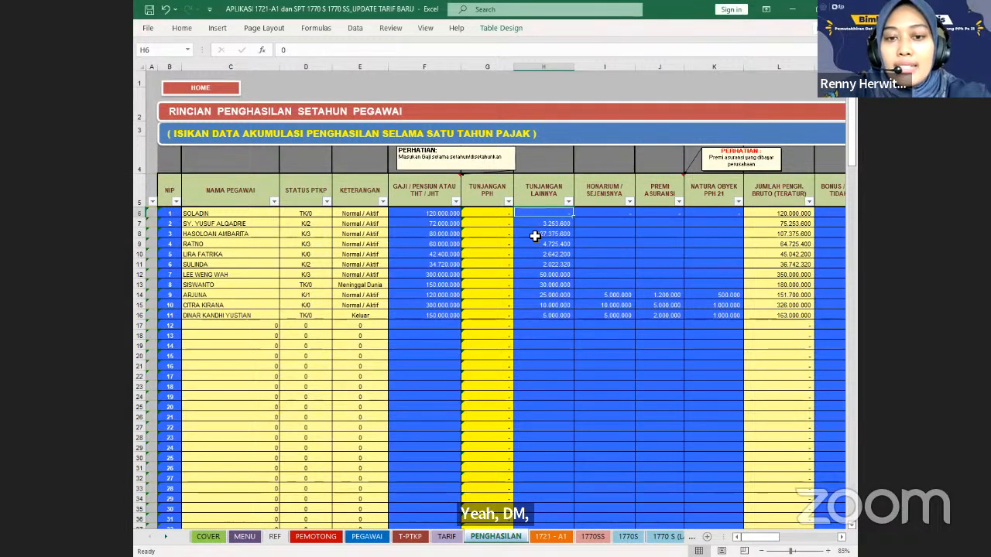
click(449, 214)
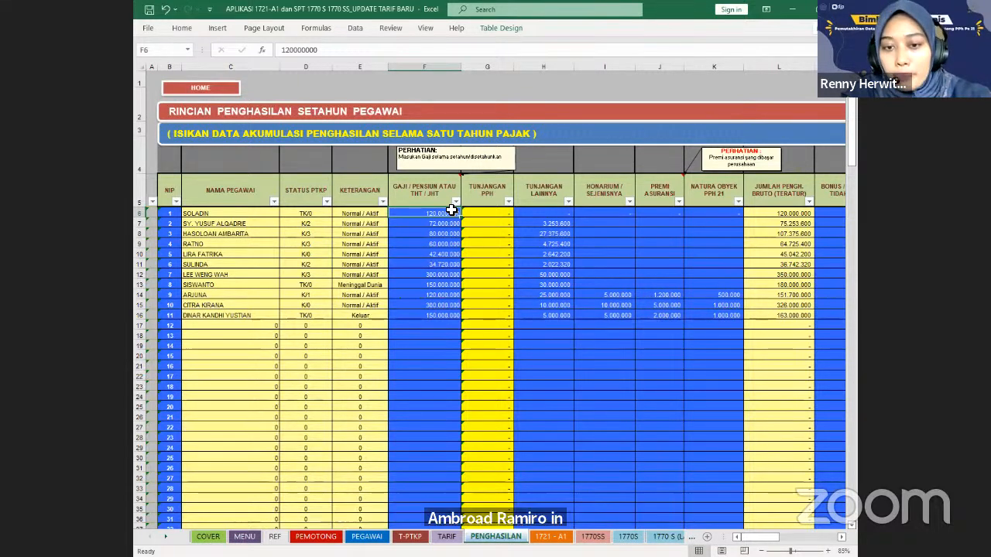
click(558, 213)
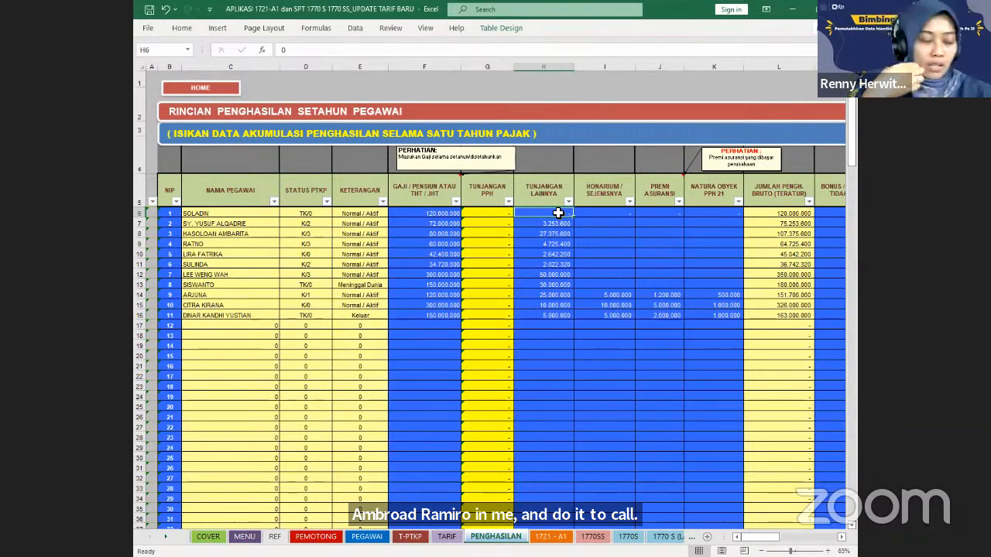
- Try 0 as the second employee's Tunjangan Lainnya and discard the entry
key(Down)
key(Right)
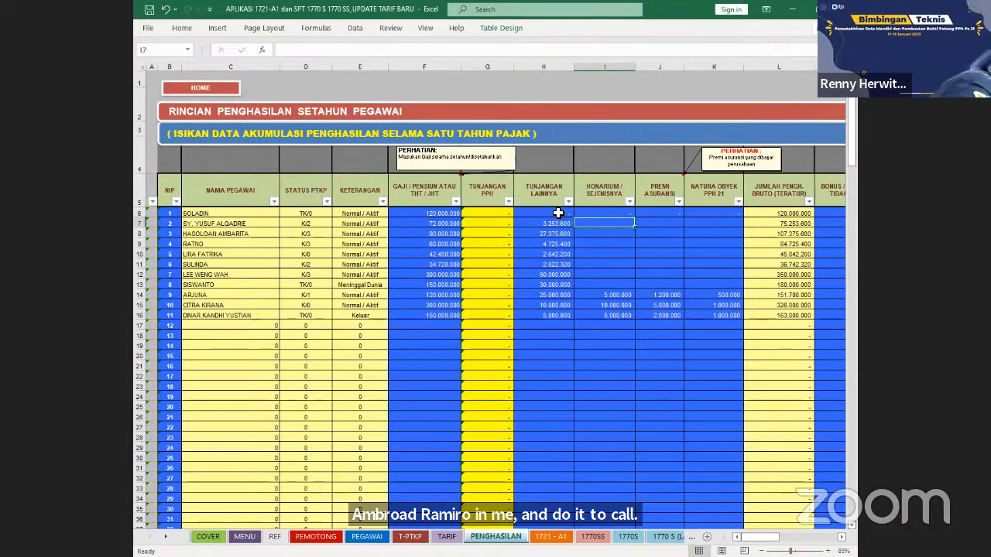
key(Left)
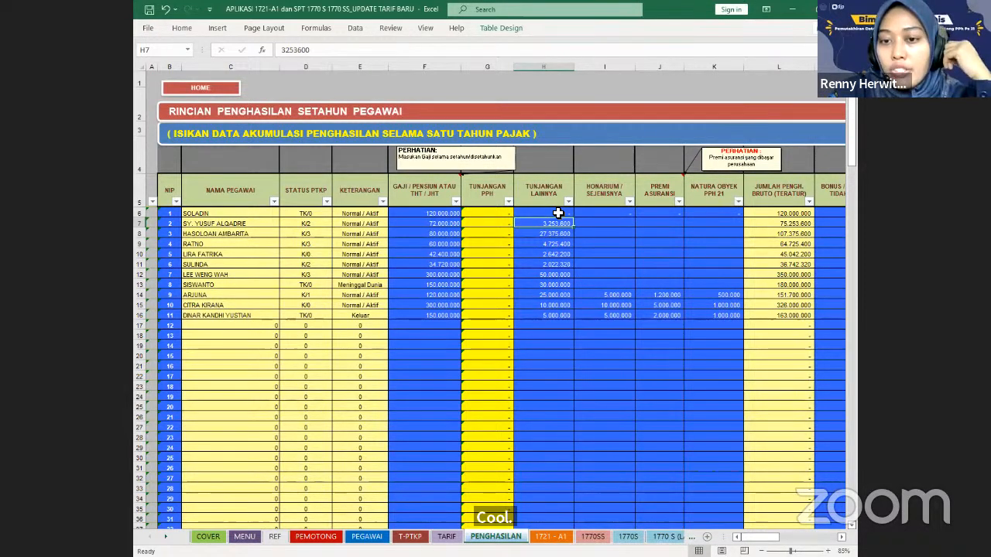
text(0)
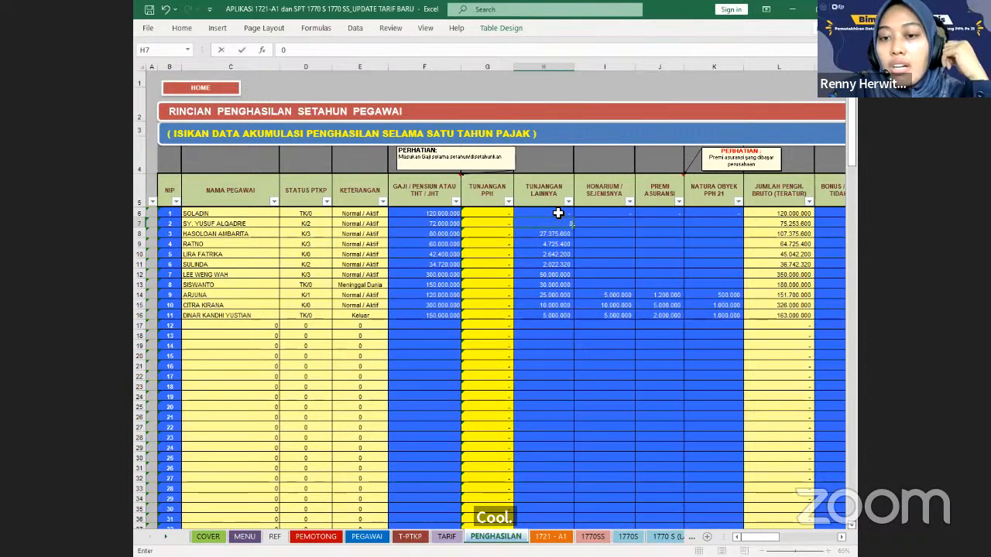
key(Escape)
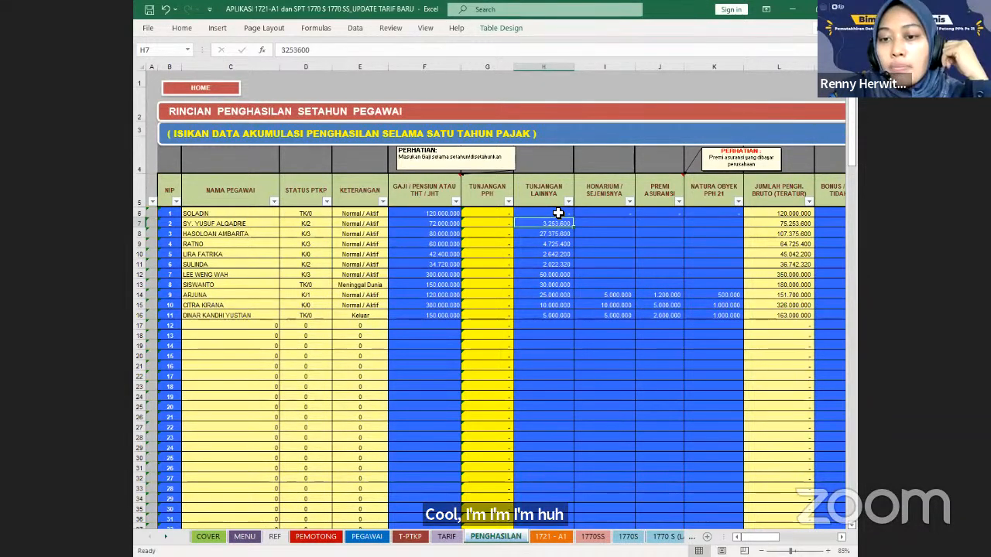
- Review the ninth employee's Premi Asuransi and Natura Obyek PPh 21 entries and the Jumlah Penghasilan Bruto (Teratur) formula
key(Right)
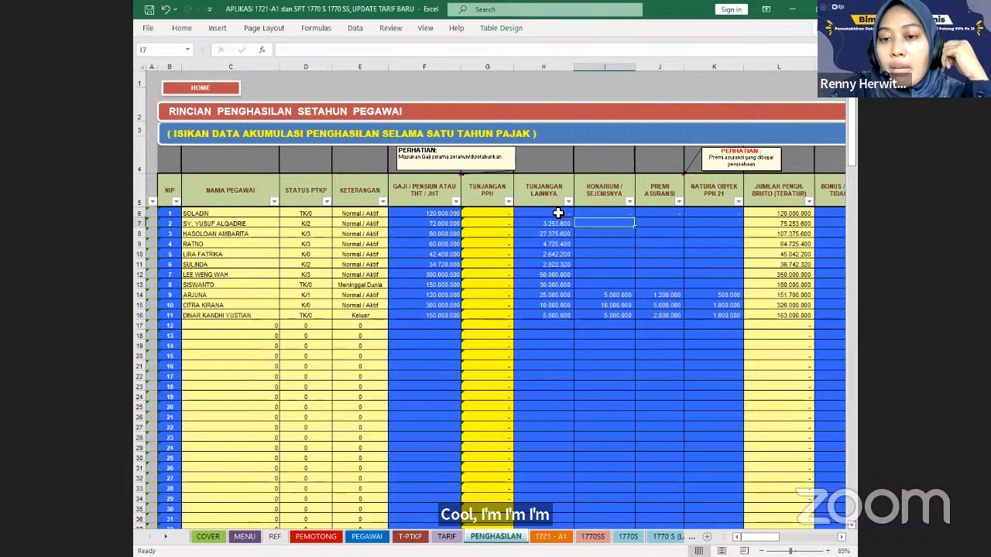
key(Down)
key(Down)
key(Down)
key(Down)
key(Down)
key(Down)
key(Down)
key(Right)
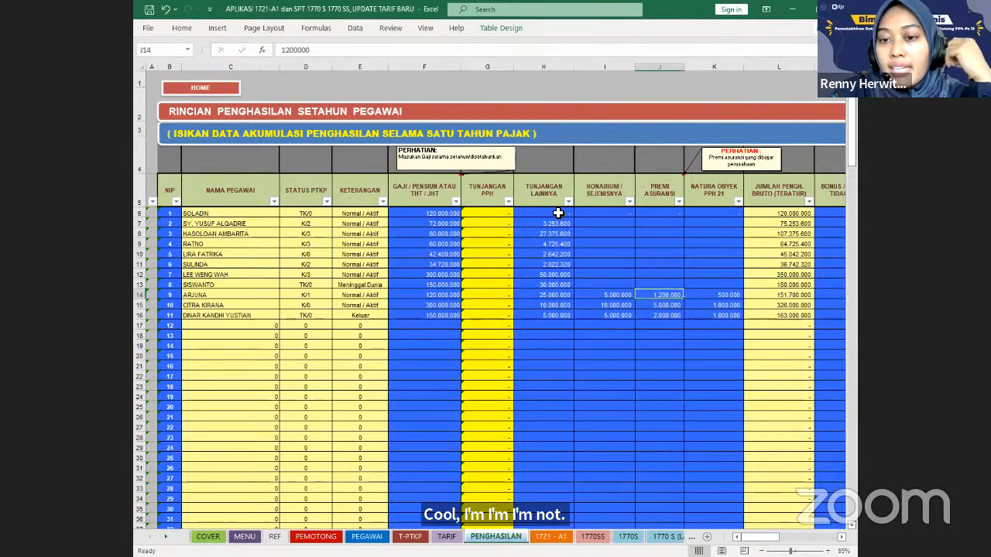
key(Right)
key(Right)
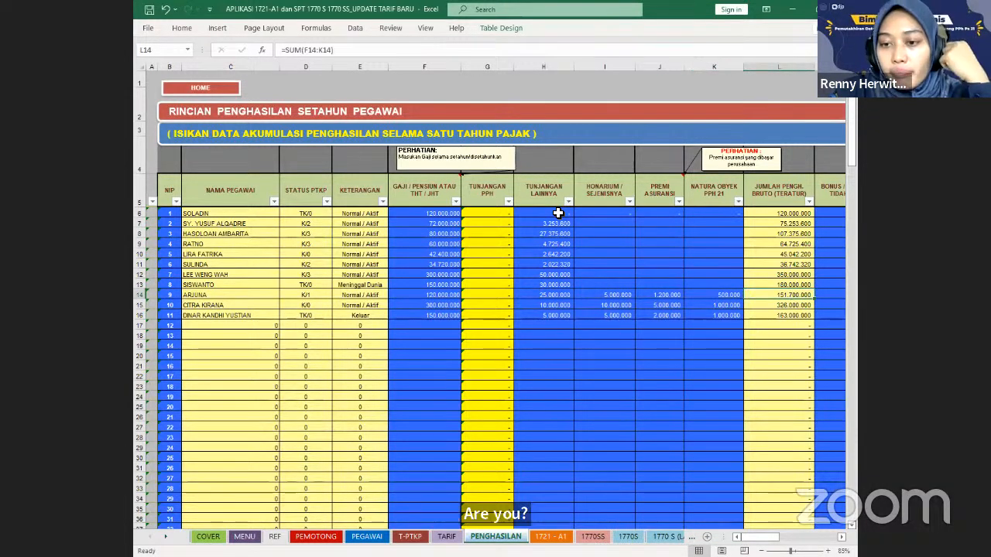
scroll(496, 310, right, 5)
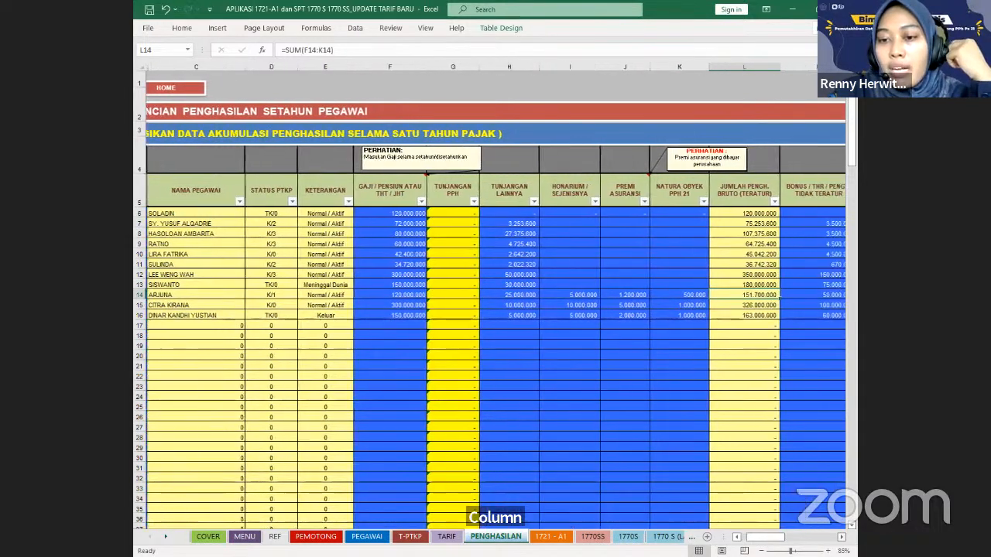
- Examine the ninth employee's Bonus / THR and Iuran Pensiun / THT/JHT entries in the income sheet
scroll(496, 309, right, 1)
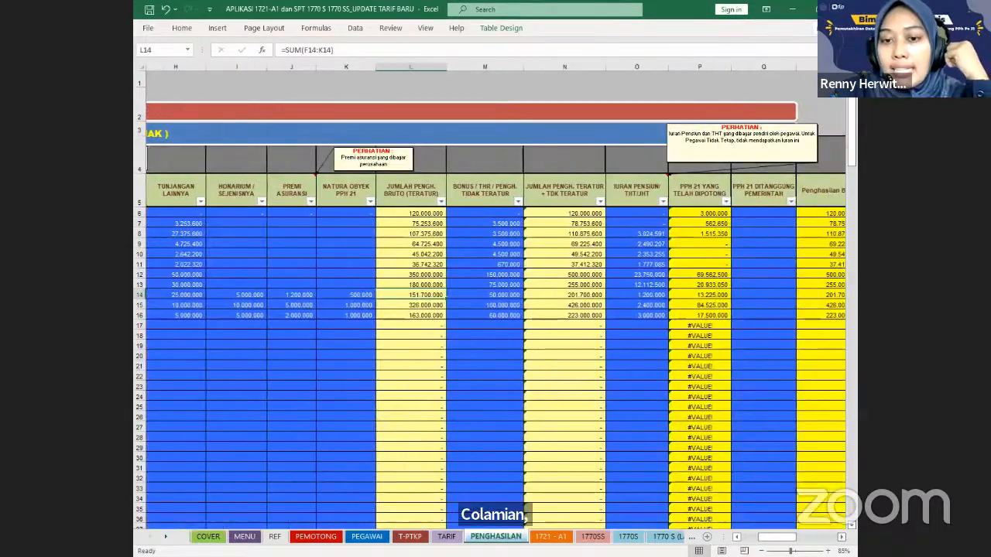
click(484, 295)
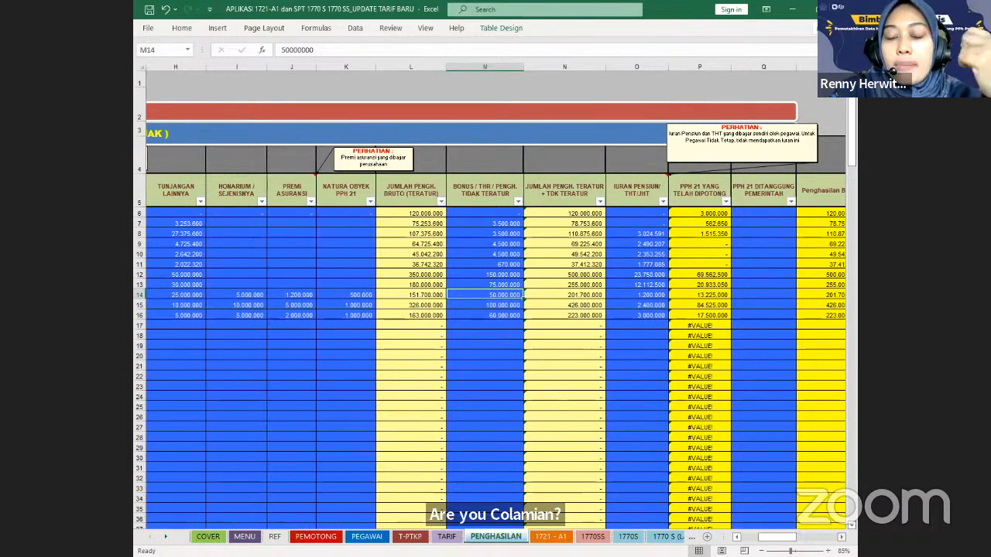
key(Right)
key(Right)
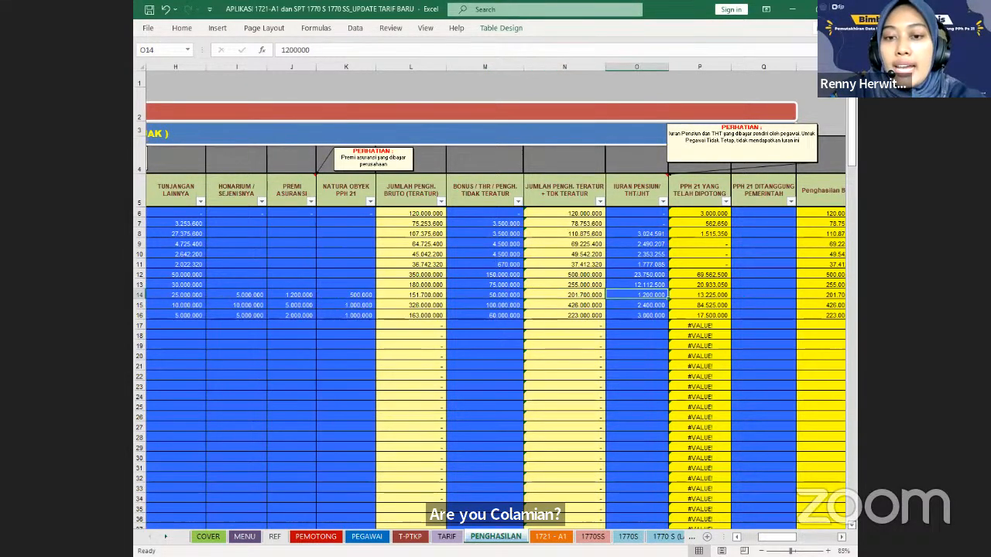
key(Right)
key(Left)
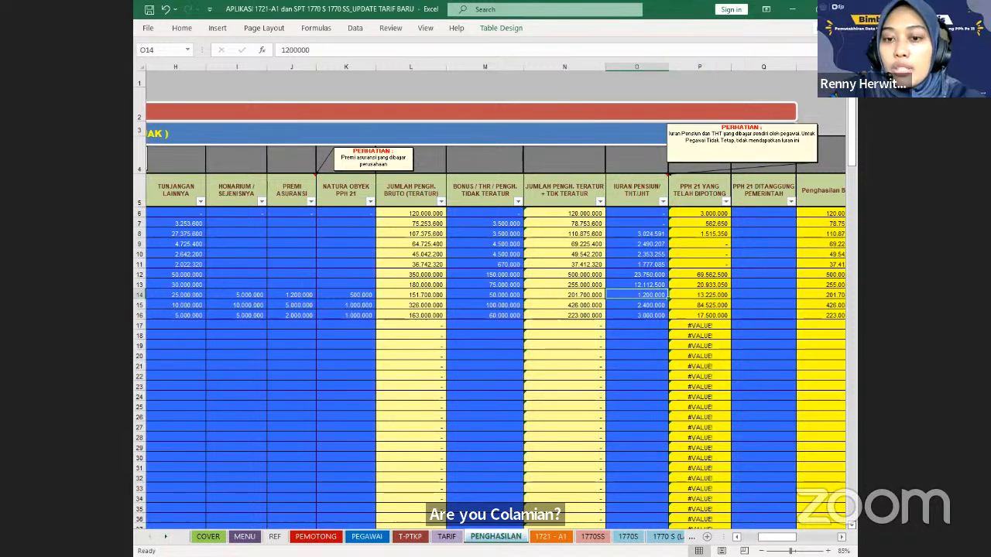
key(Left)
key(Left)
key(Right)
key(Right)
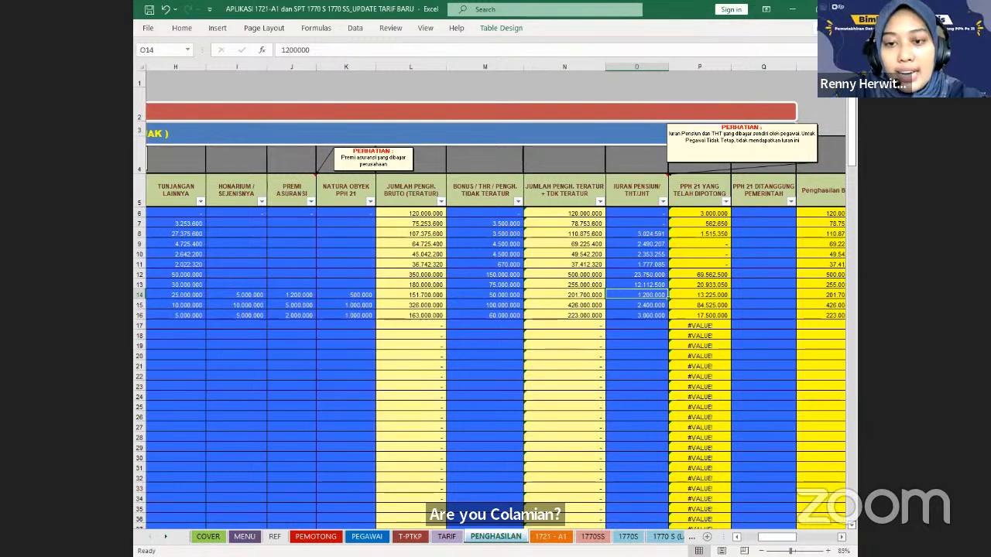
key(Left)
key(Right)
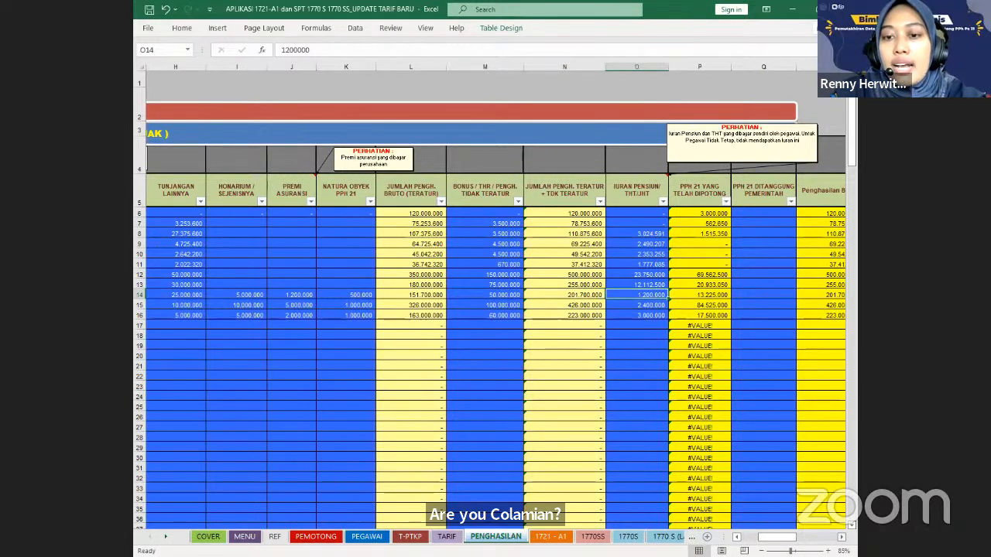
- Inspect the PPh 21 Ditanggung Pemerintah column and select its cells Q6 to Q17
key(Right)
key(Right)
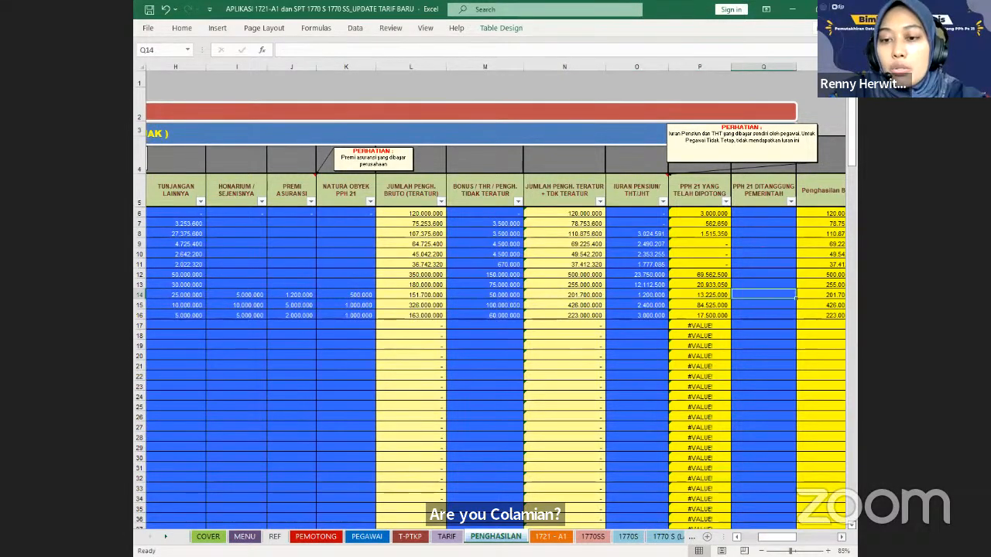
key(Left)
key(Left)
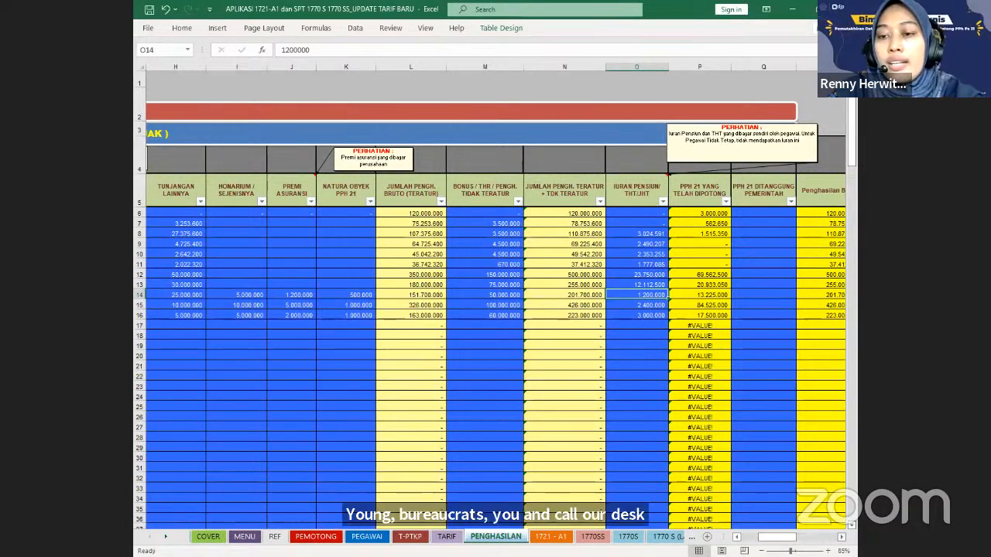
scroll(555, 406, right, 5)
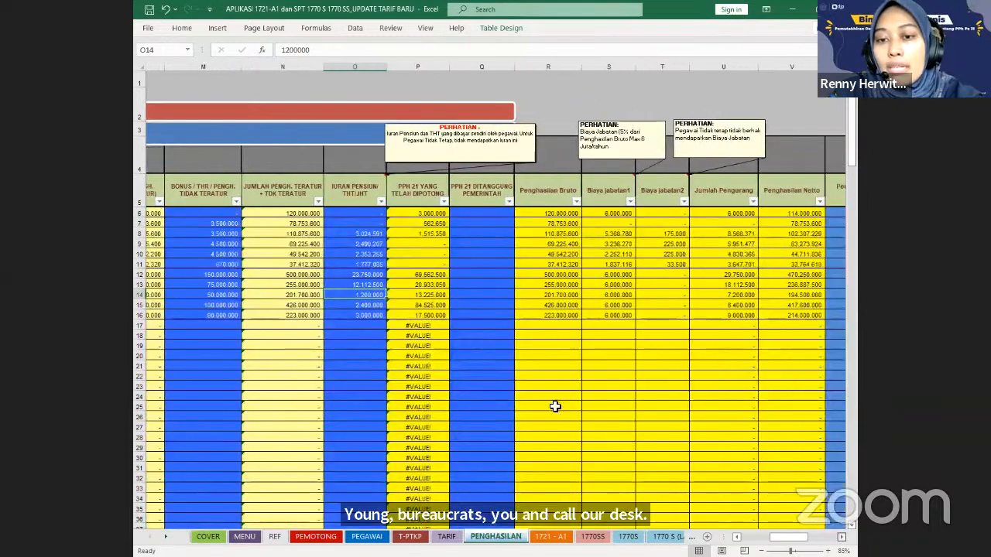
scroll(555, 407, right, 1)
click(454, 295)
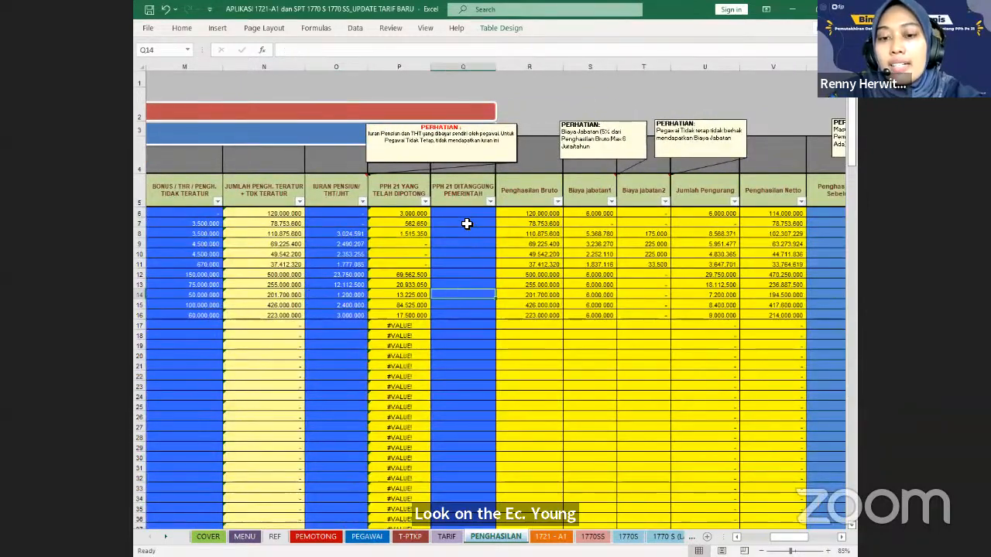
drag(467, 216, 458, 319)
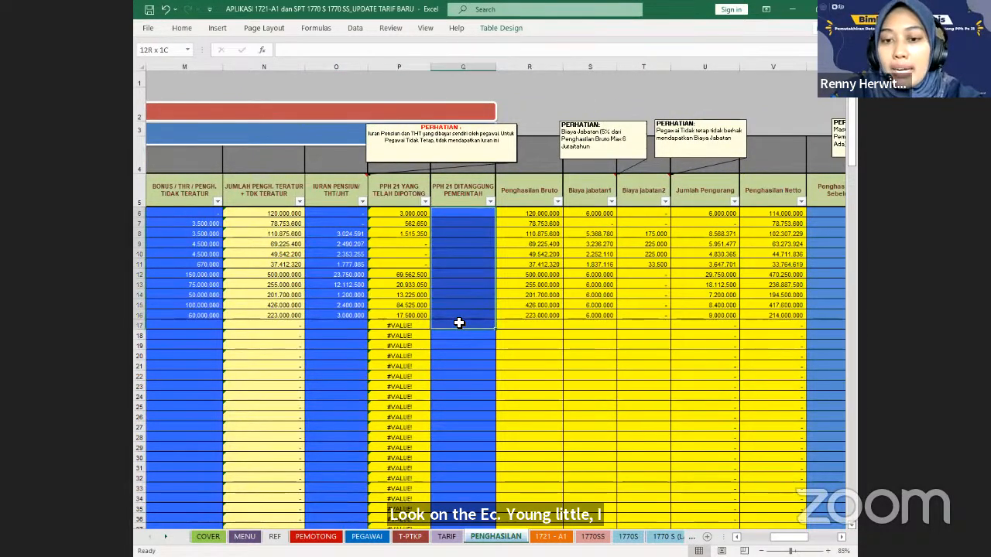
- Review the Penghasilan Netto Sebelumnya entries, including the tenth employee's, and the eighth employee's Penghasilan Netto setahun/disetahunkan formula
scroll(772, 378, right, 2)
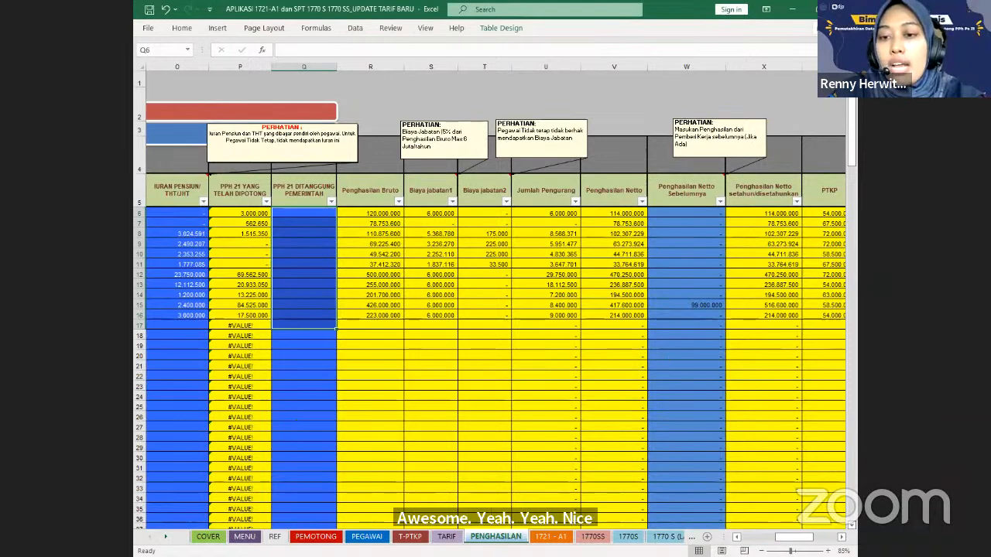
scroll(649, 224, right, 1)
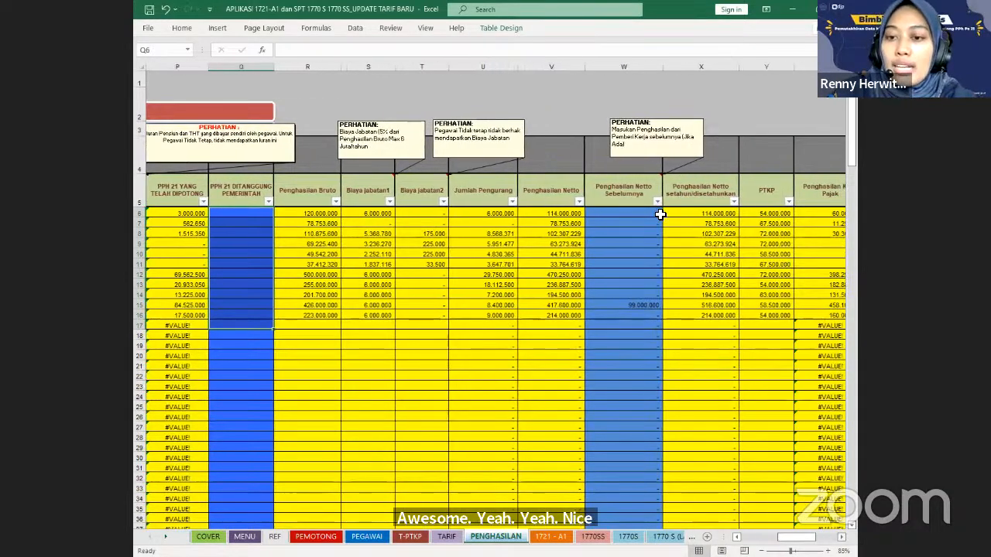
click(649, 224)
click(645, 245)
click(639, 316)
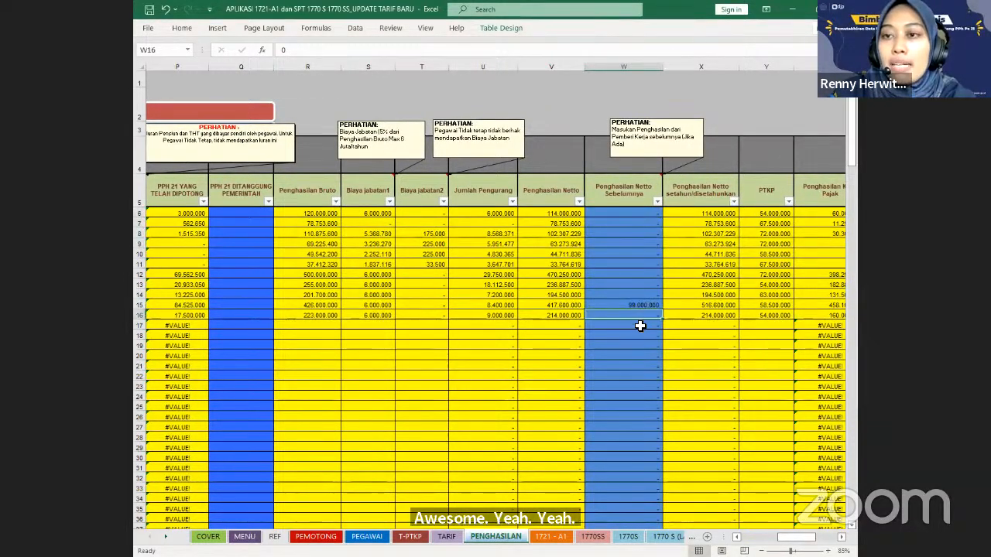
click(643, 306)
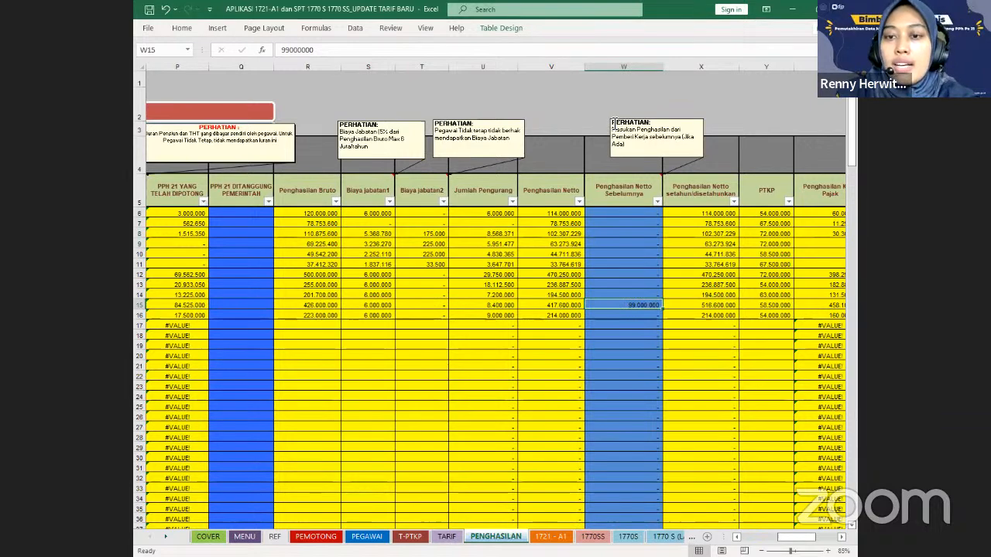
click(685, 287)
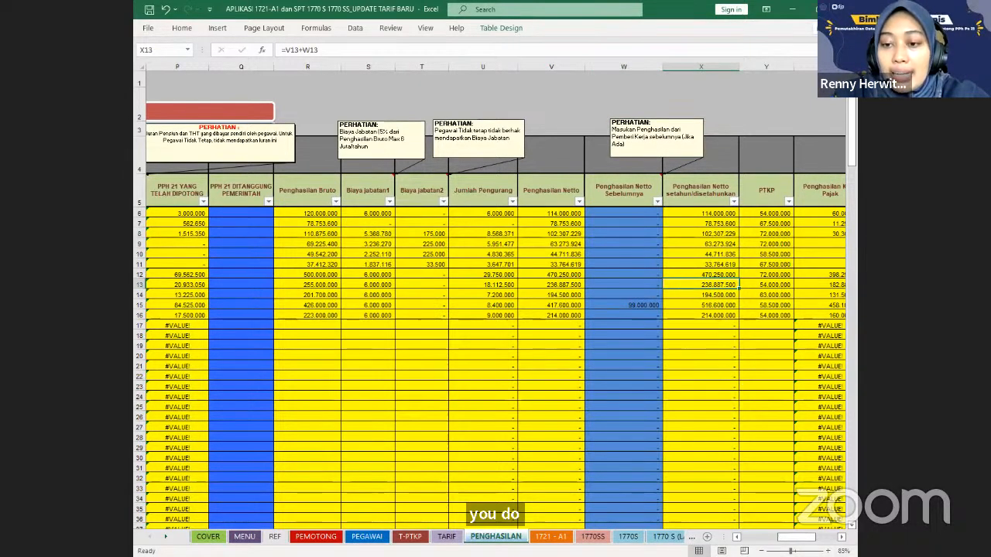
- Review the PPh Sebelumnya entries of the first, eleventh and tenth employees and the remaining columns after them
scroll(495, 310, right, 5)
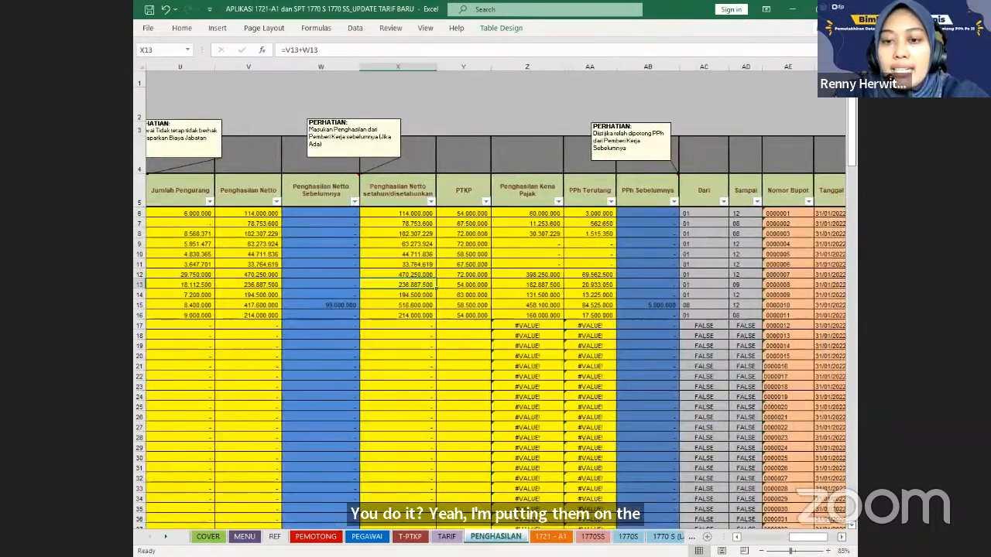
scroll(496, 309, right, 1)
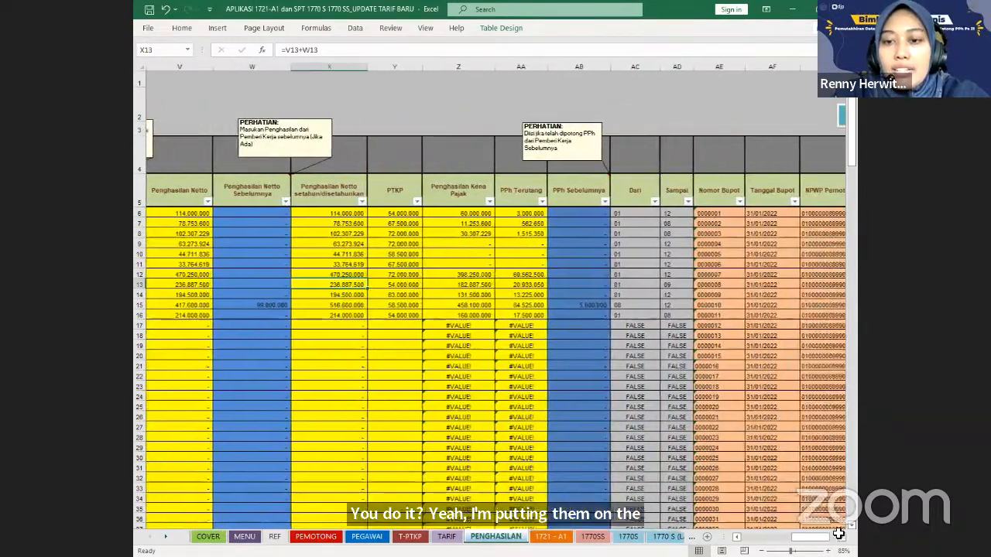
click(592, 214)
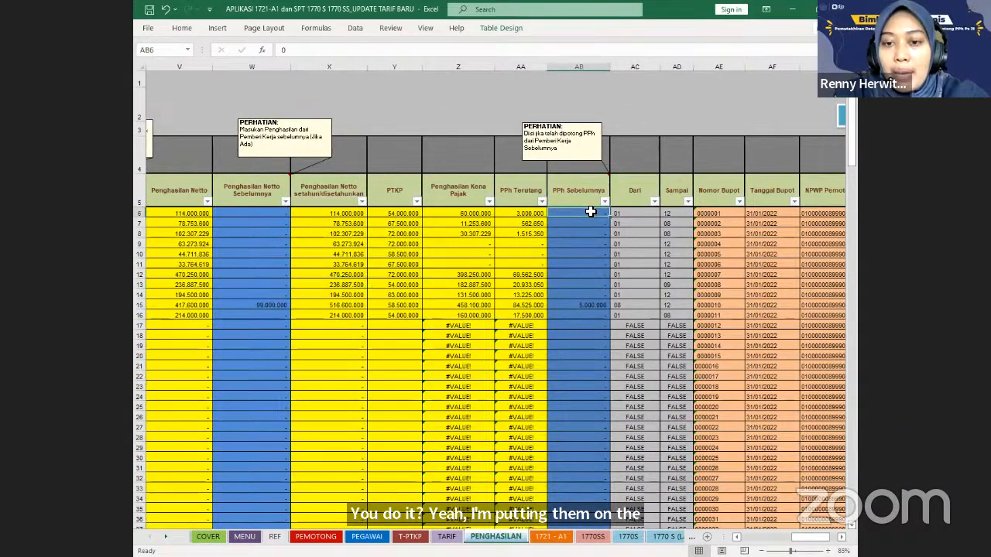
click(596, 317)
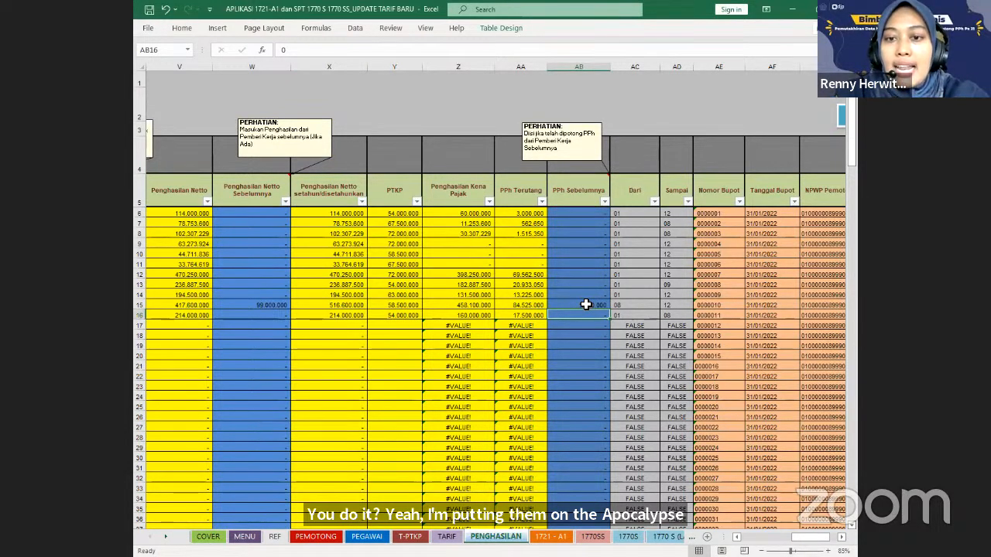
click(586, 305)
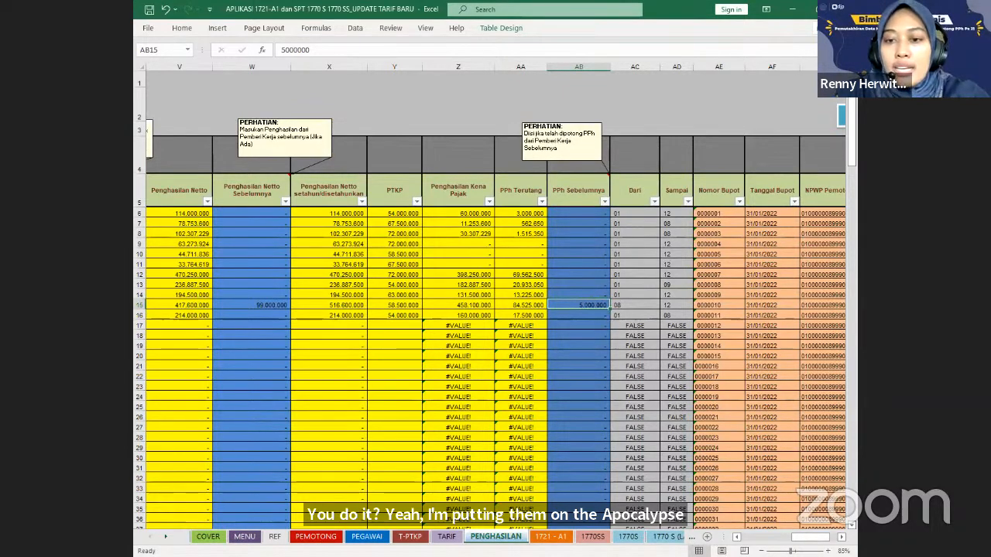
scroll(495, 309, right, 2)
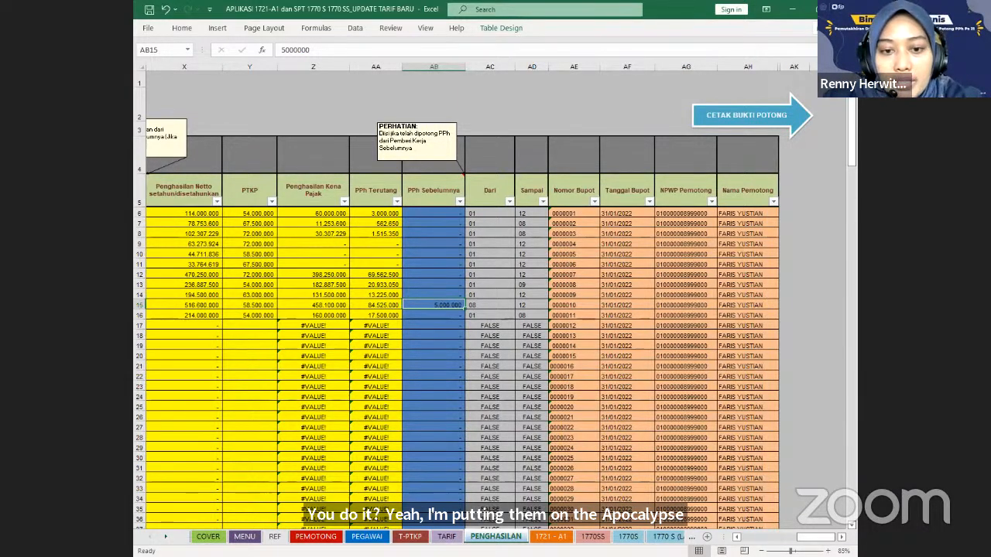
- Return to the start of the income sheet and select the first employee's Gaji / Pensiun entry
scroll(747, 526, left, 3)
scroll(494, 302, left, 3)
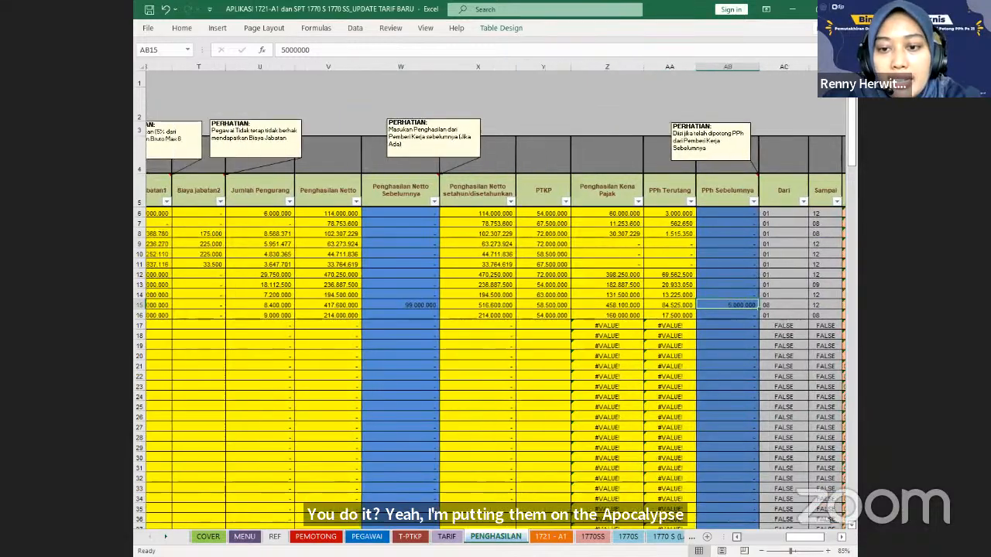
scroll(451, 216, left, 10)
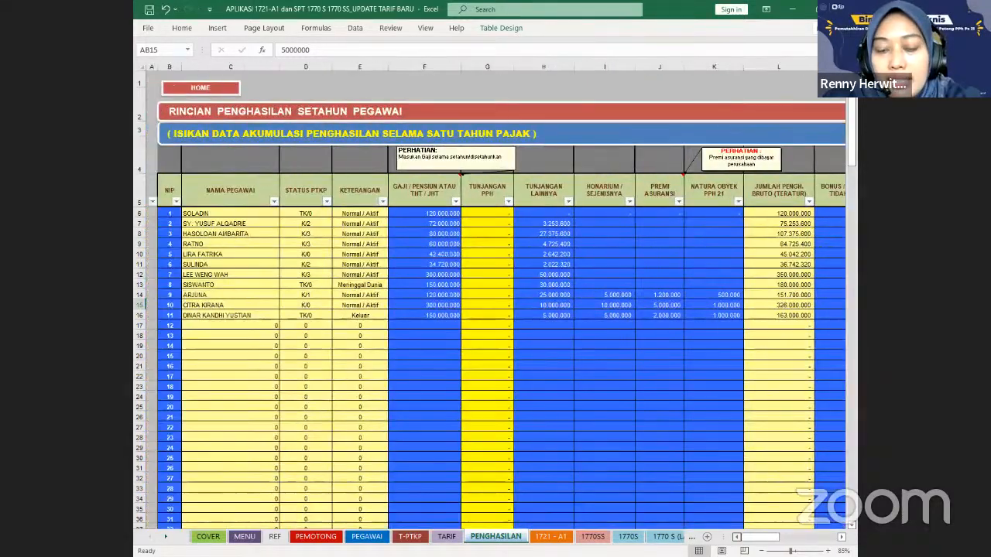
click(434, 214)
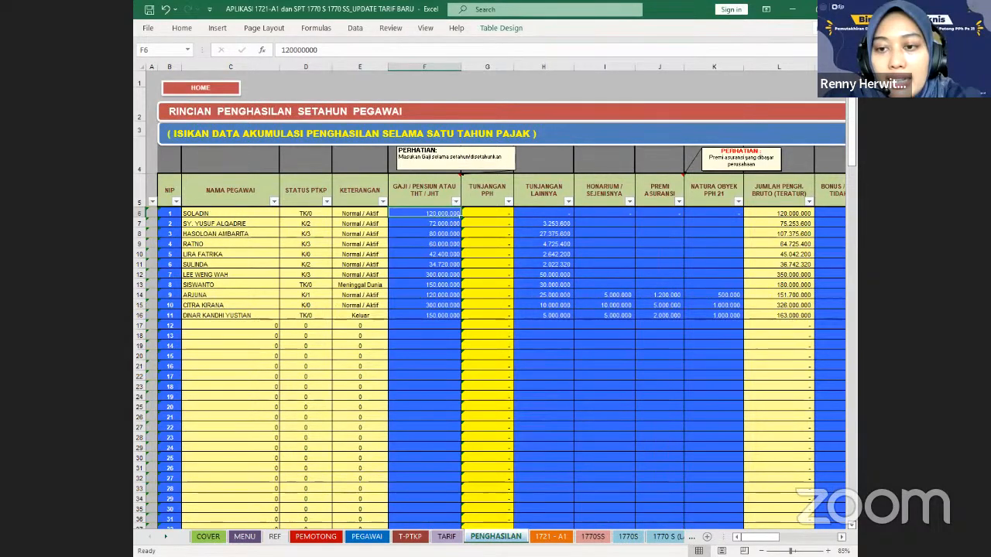
- Examine the formula behind the first employee's PPh 21 Yang Telah Dipotong
scroll(494, 302, right, 1)
scroll(495, 310, right, 4)
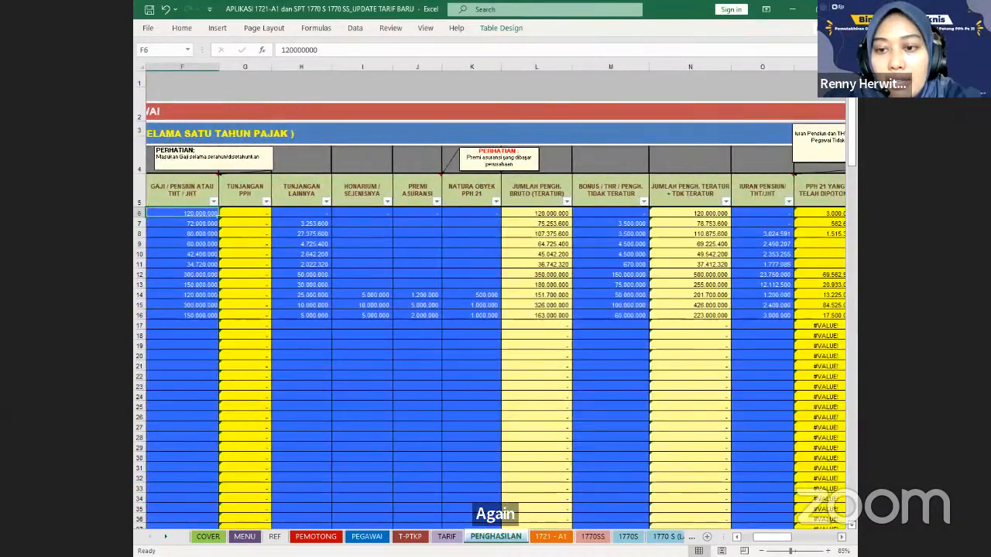
scroll(495, 310, right, 2)
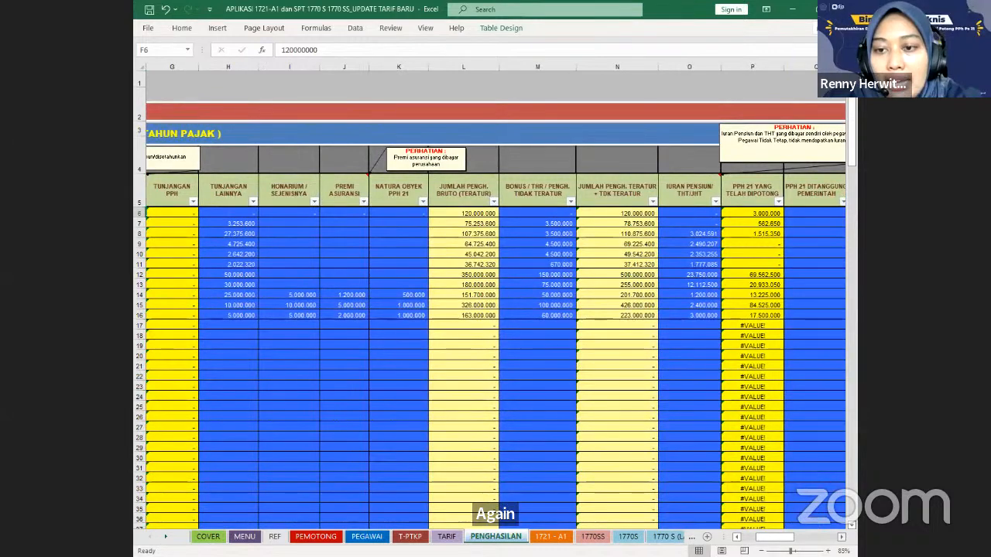
scroll(495, 310, right, 1)
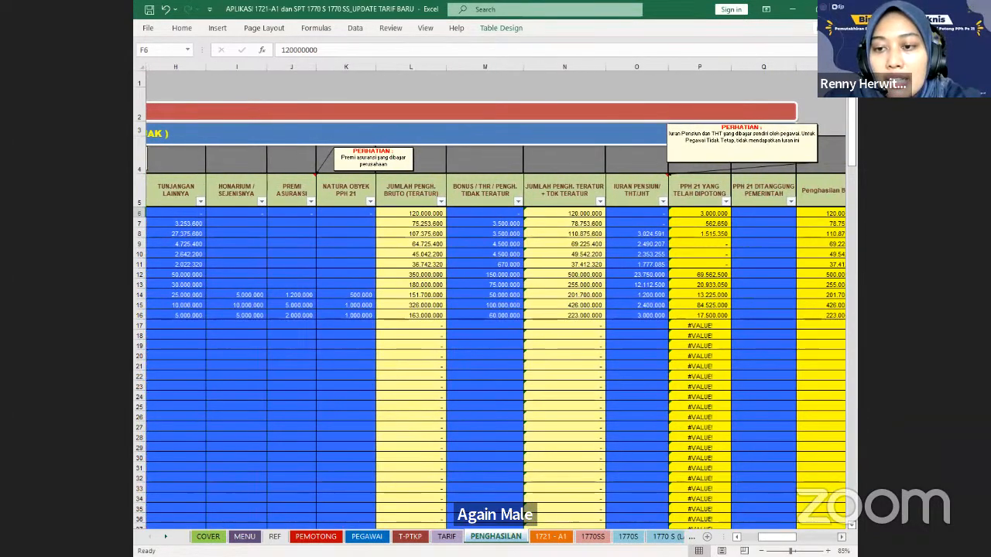
scroll(495, 310, right, 1)
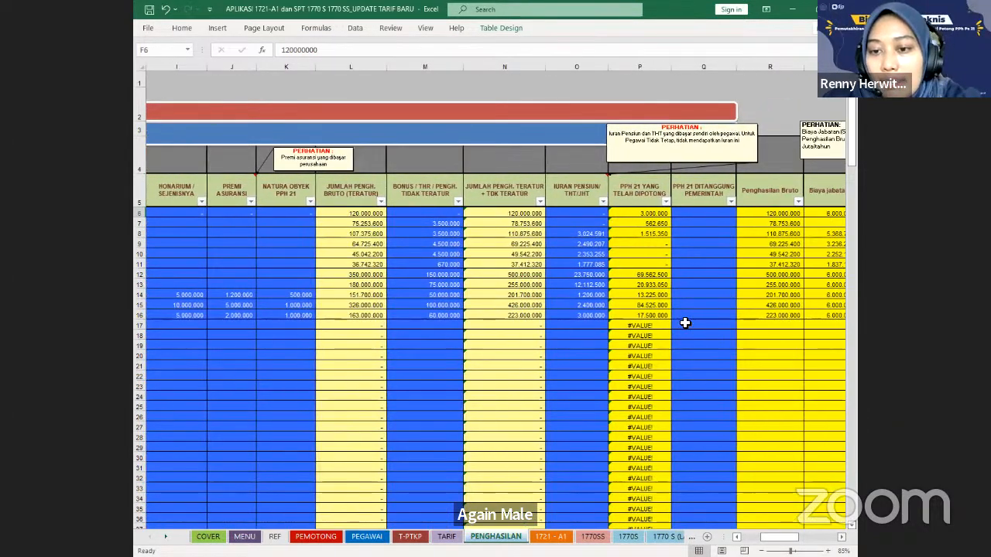
click(651, 213)
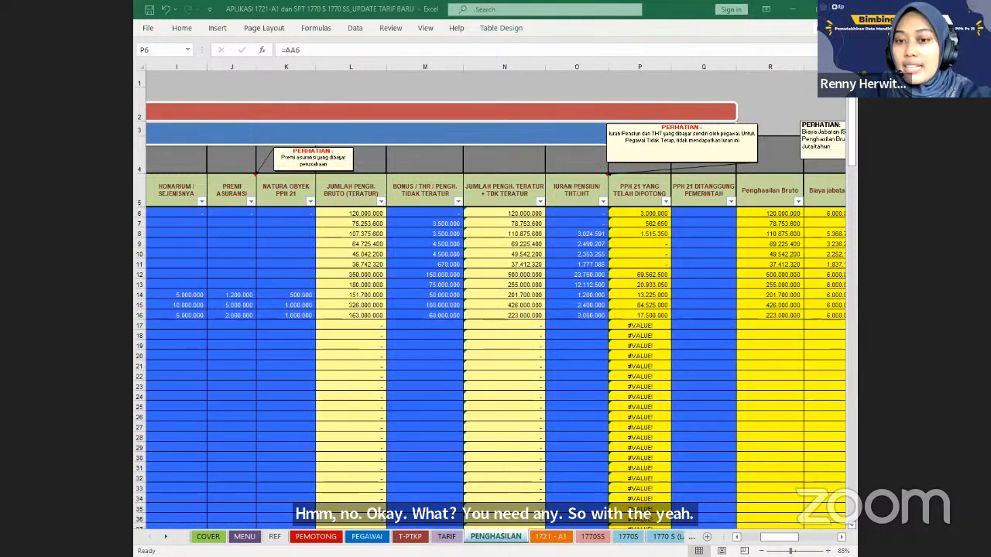
click(654, 213)
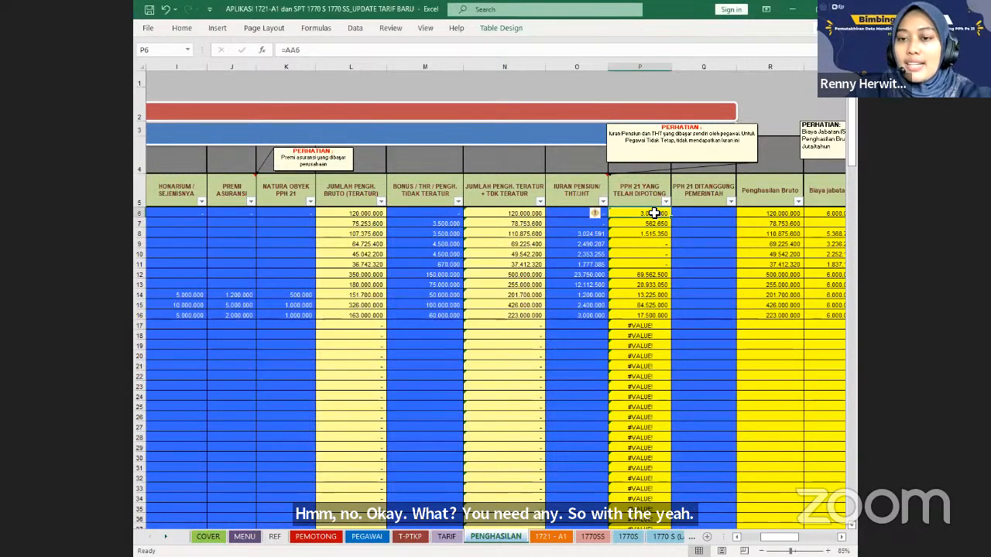
- Review the remaining columns of the income sheet and go to the withholding slip printing form (Cetak Bukti Potong)
scroll(655, 213, right, 2)
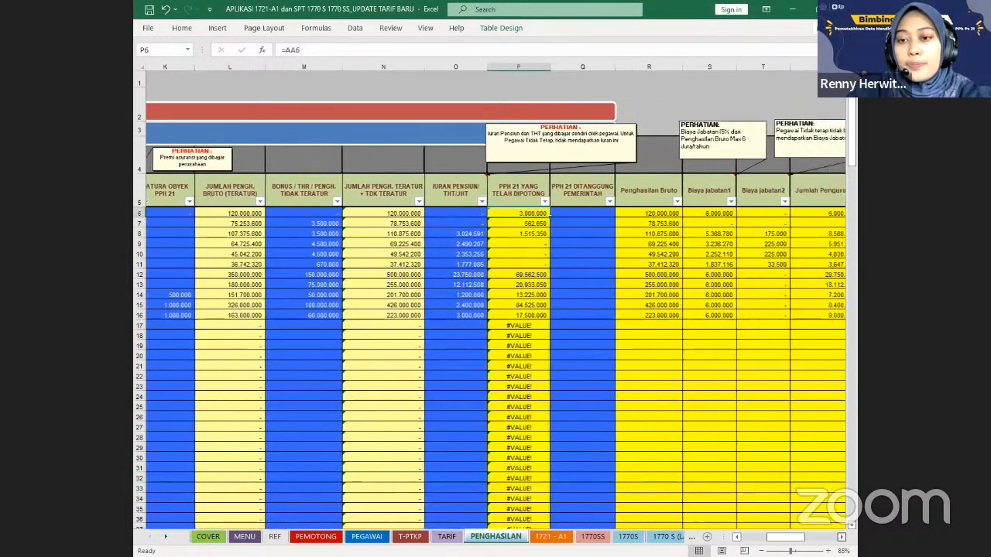
scroll(195, 213, right, 4)
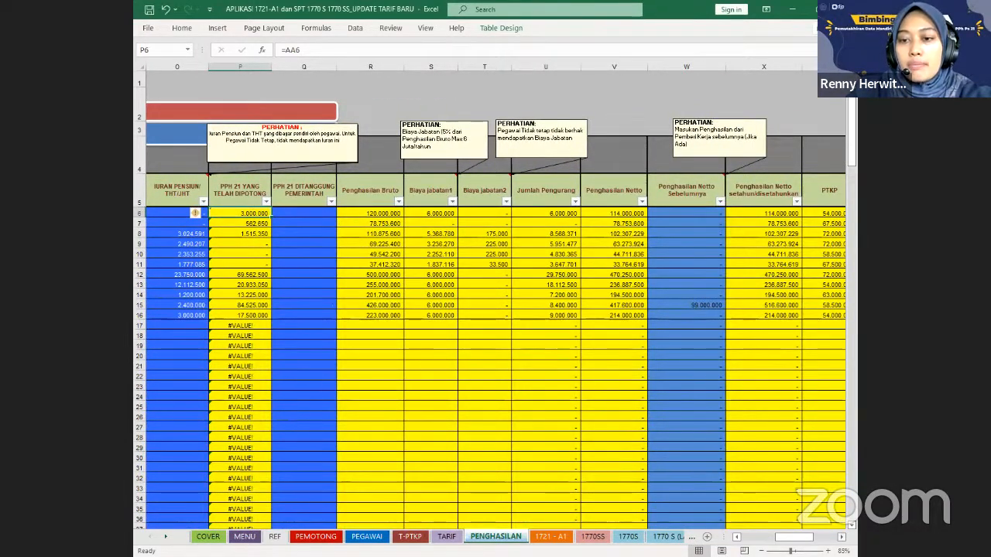
scroll(196, 213, right, 7)
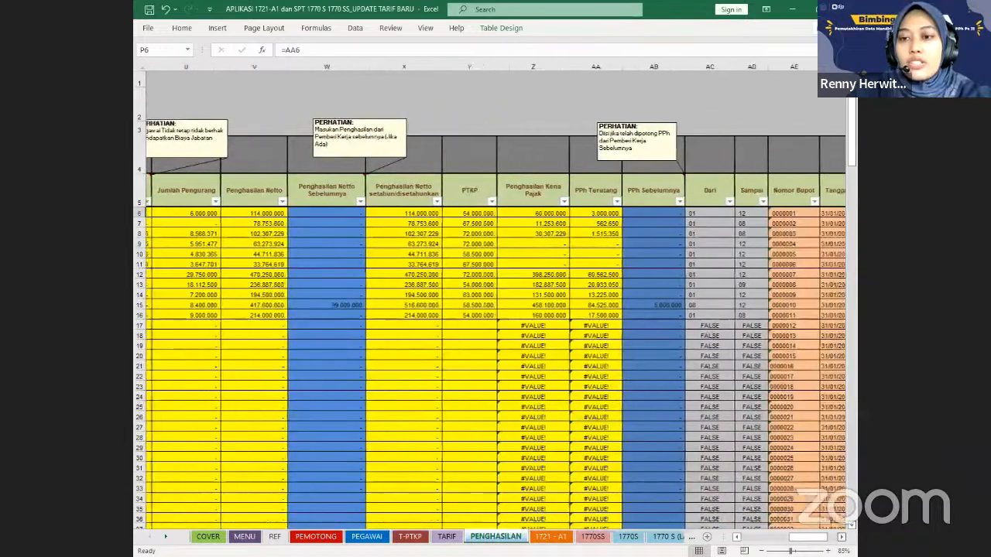
scroll(627, 143, right, 4)
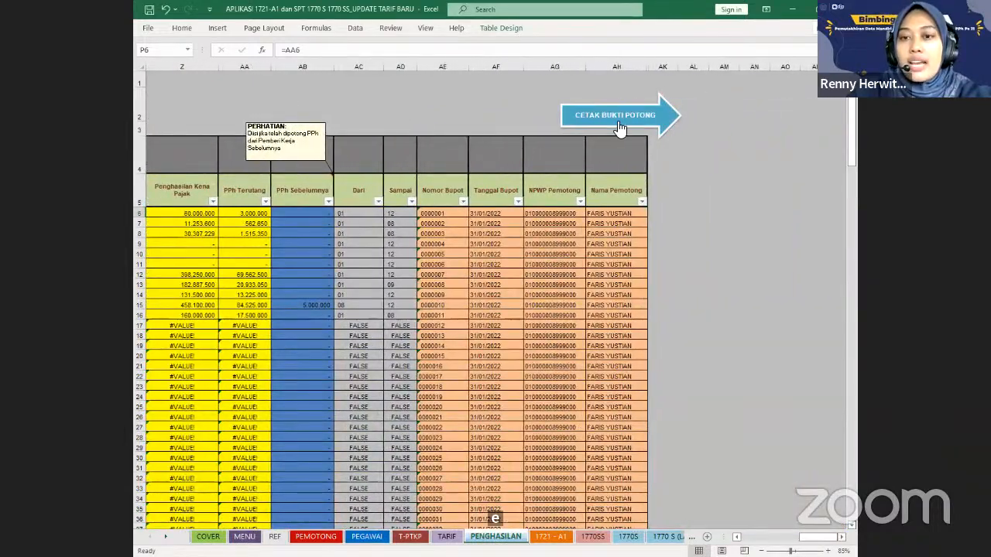
click(620, 124)
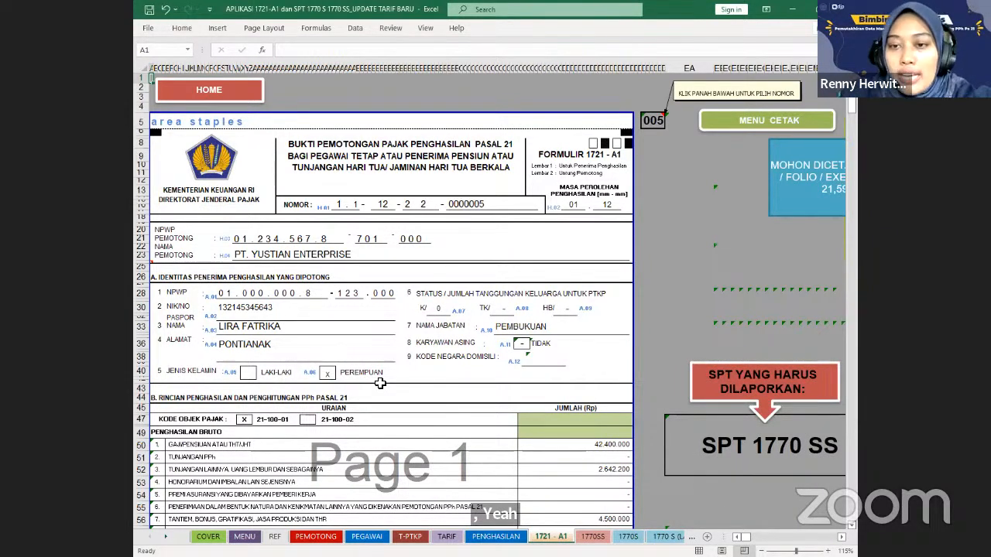
- Look over the 1721-A1 form and set its slip number selector to 001 to load the first employee
scroll(380, 383, down, 1)
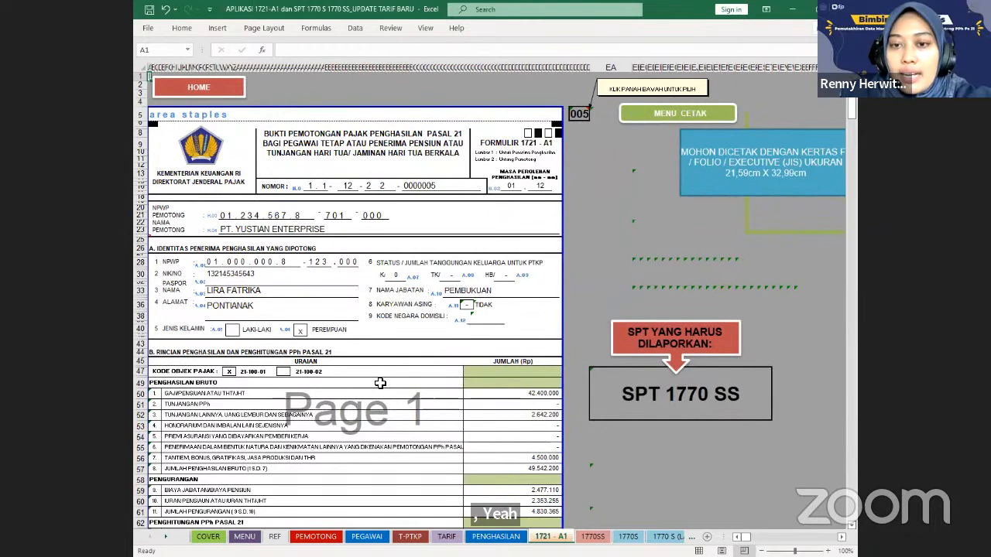
scroll(380, 383, down, 1)
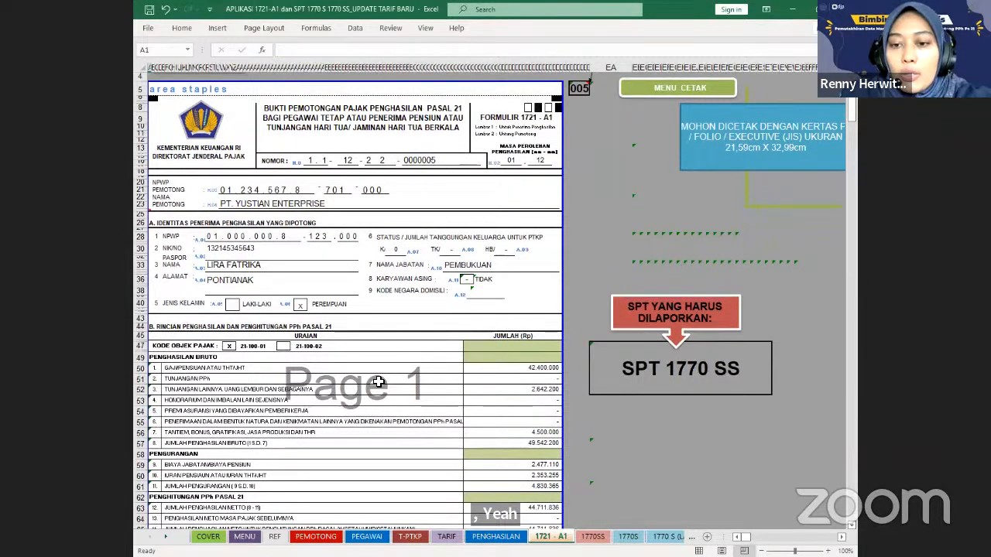
scroll(379, 382, down, 1)
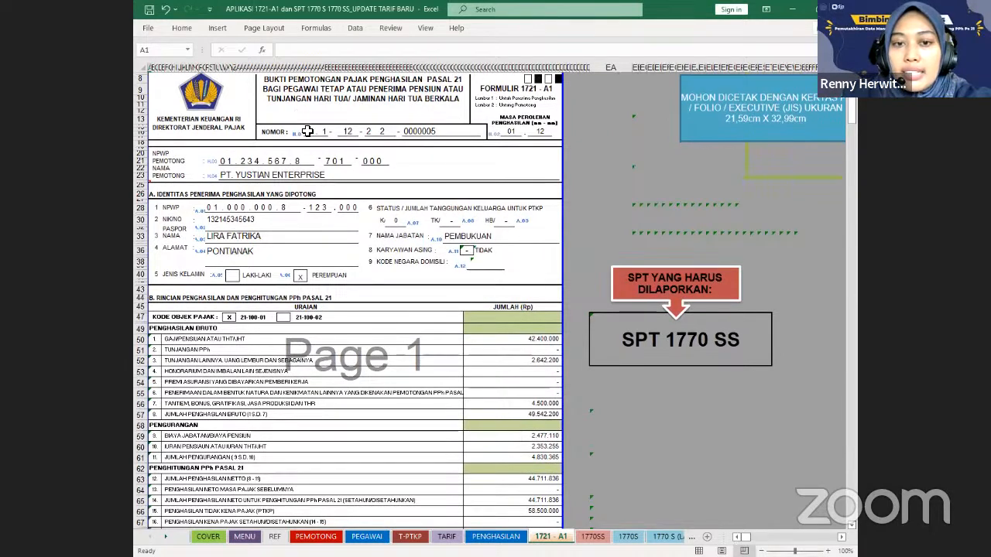
scroll(314, 146, up, 2)
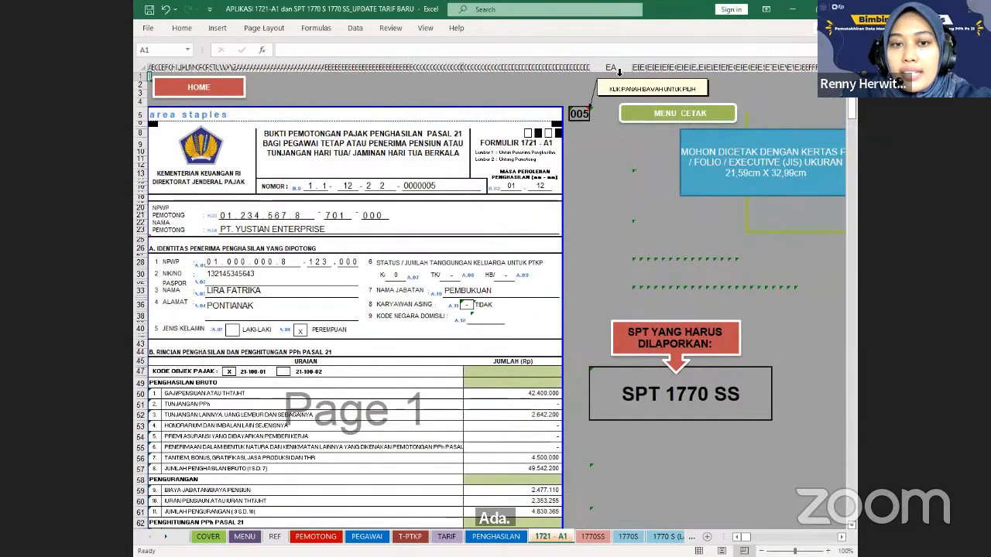
click(577, 115)
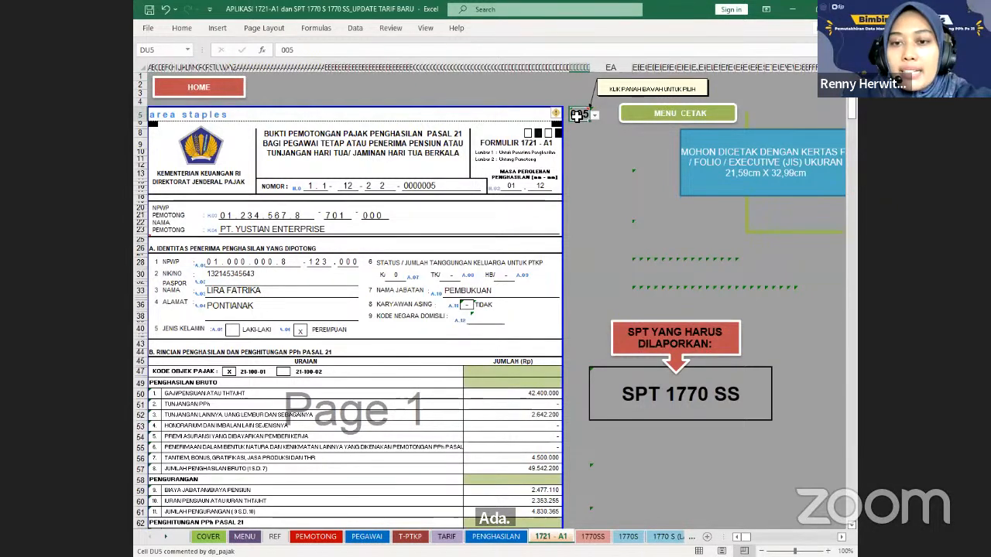
click(595, 115)
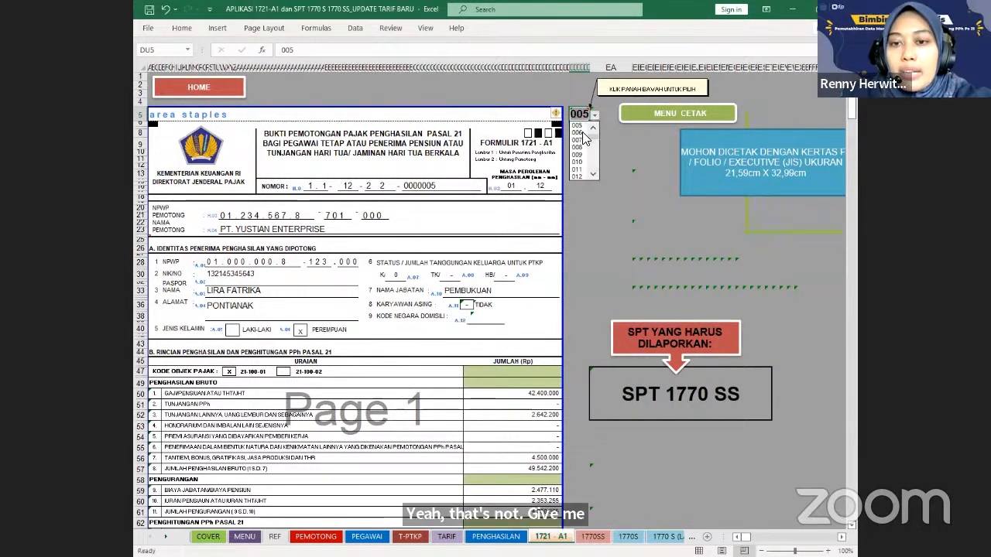
scroll(583, 134, up, 2)
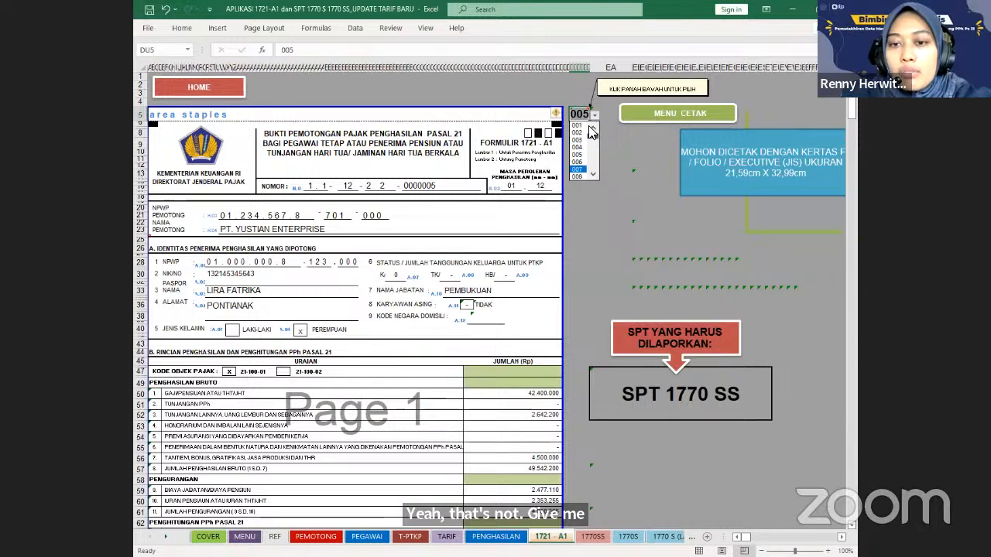
click(579, 126)
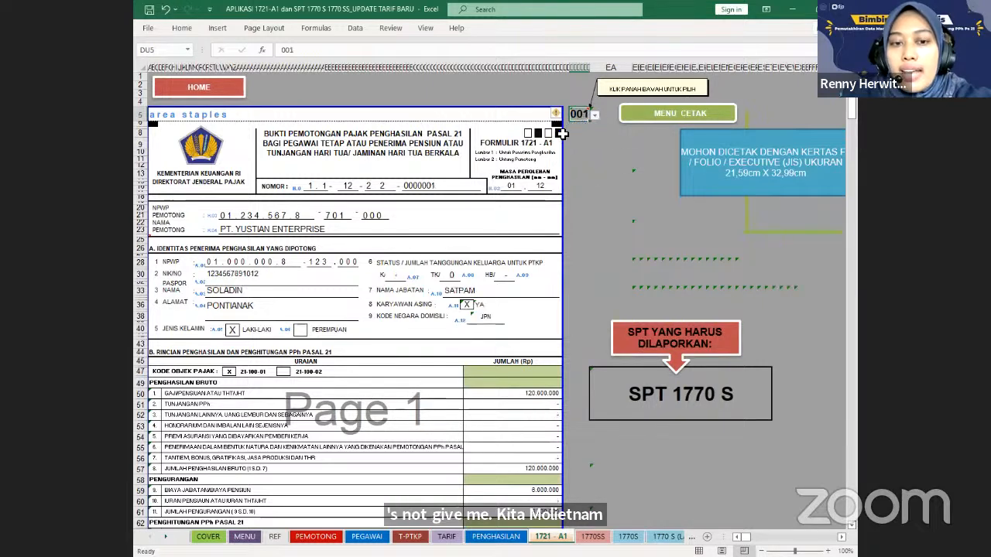
- Examine the lookup formula behind the employee name and review the whole 1721-A1 slip down to the Identitas Pemotong section
click(234, 290)
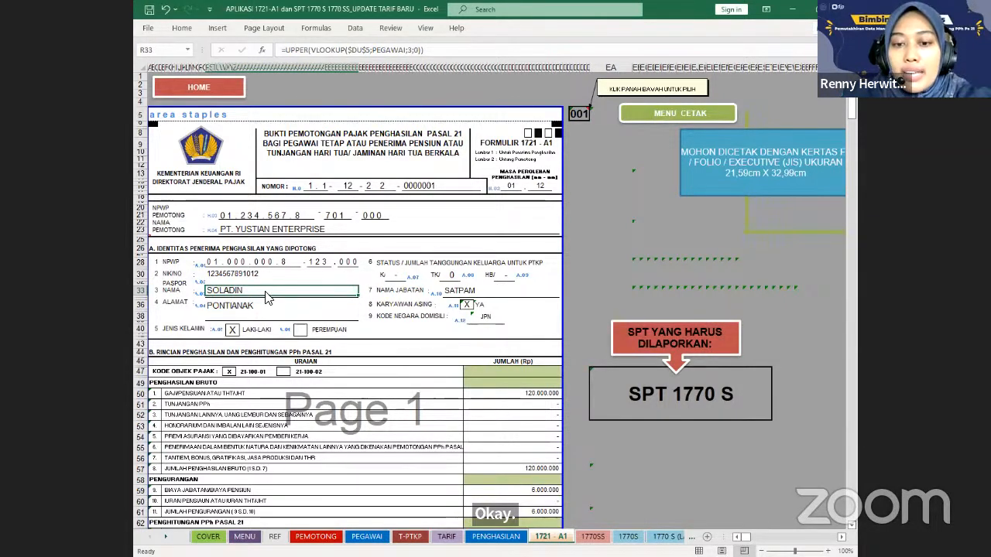
key(alt+Tab)
click(265, 293)
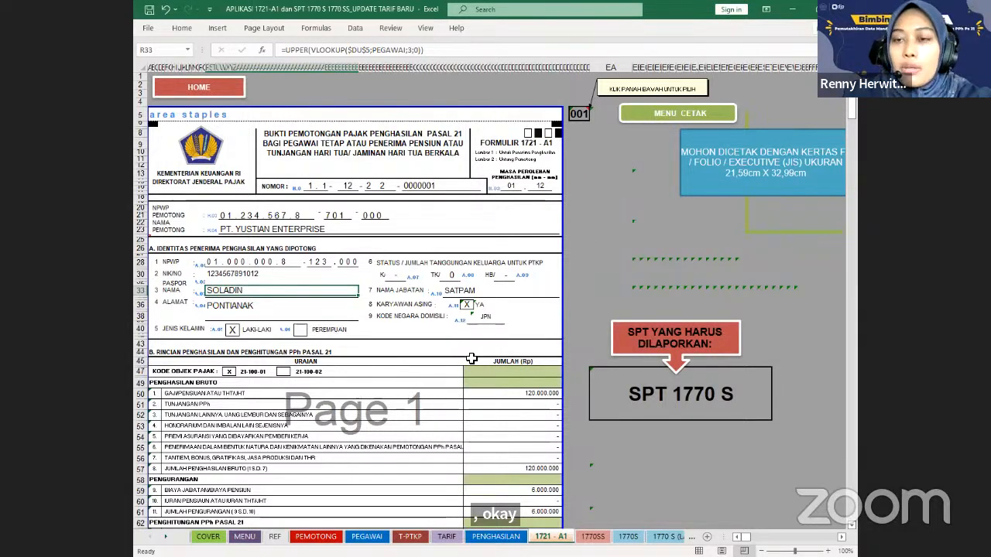
scroll(472, 358, down, 2)
scroll(471, 359, down, 6)
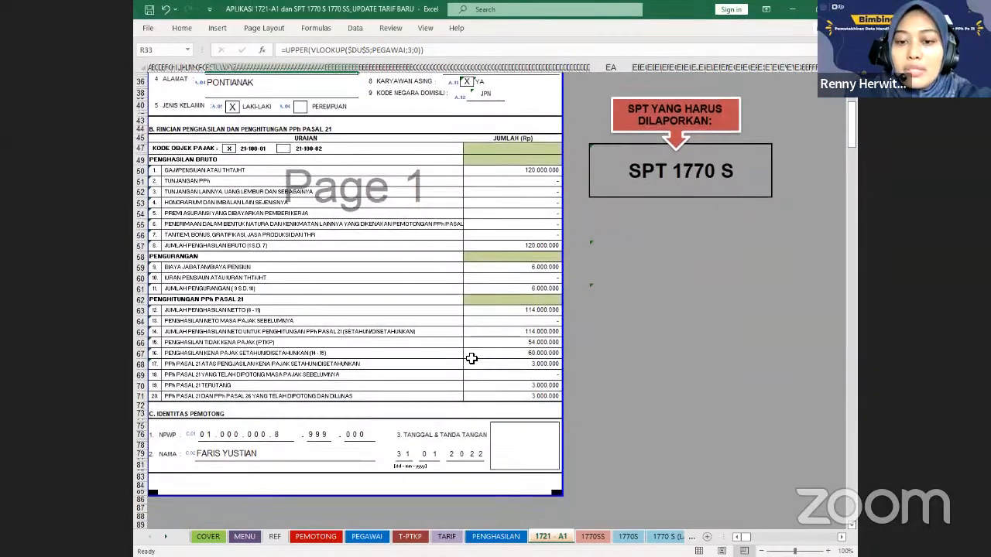
scroll(472, 358, down, 2)
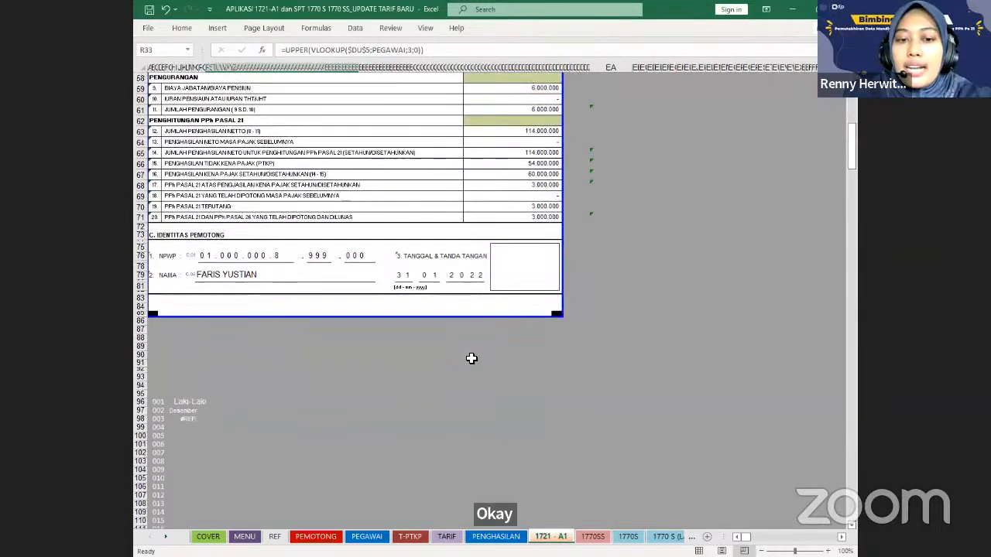
scroll(472, 359, up, 10)
scroll(471, 358, up, 4)
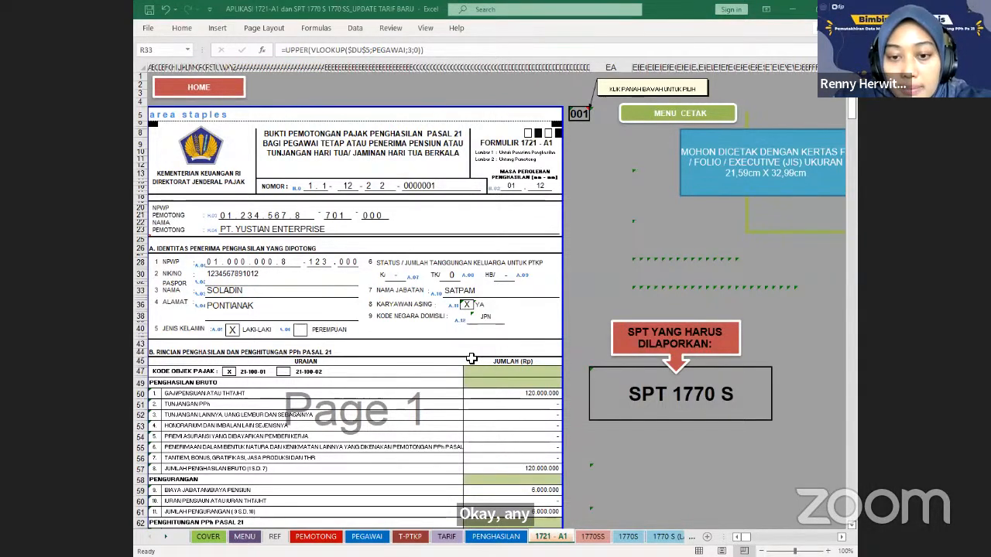
- Review the slip's income and tax calculation, including the formula behind Penghasilan Kena Pajak Setahun/Disetahunkan
scroll(471, 359, down, 10)
scroll(471, 358, down, 2)
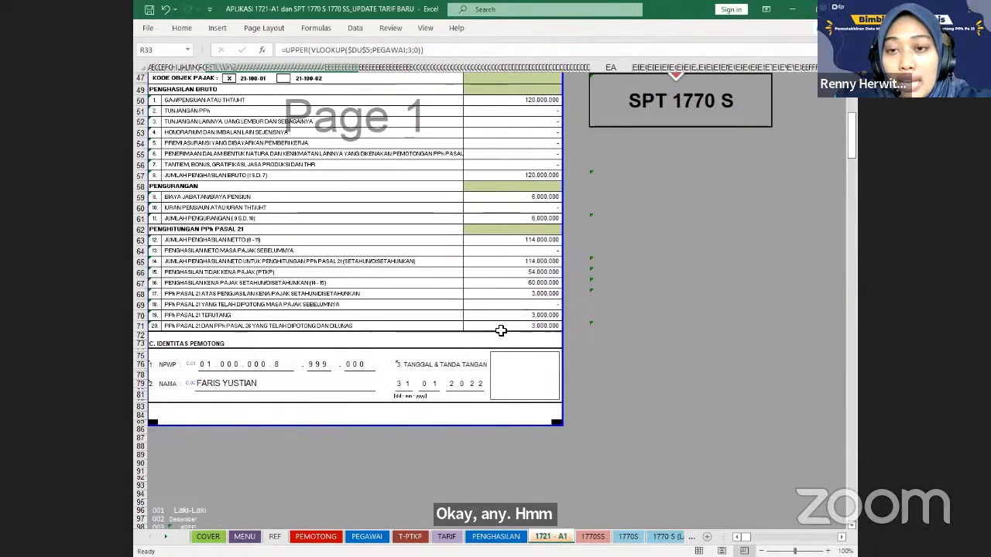
click(525, 283)
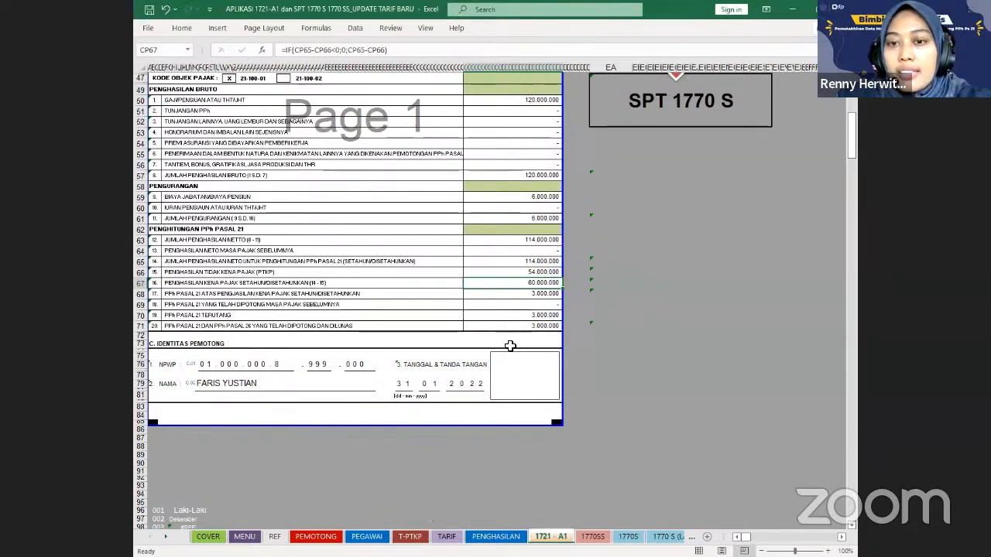
scroll(508, 349, down, 1)
scroll(509, 348, up, 15)
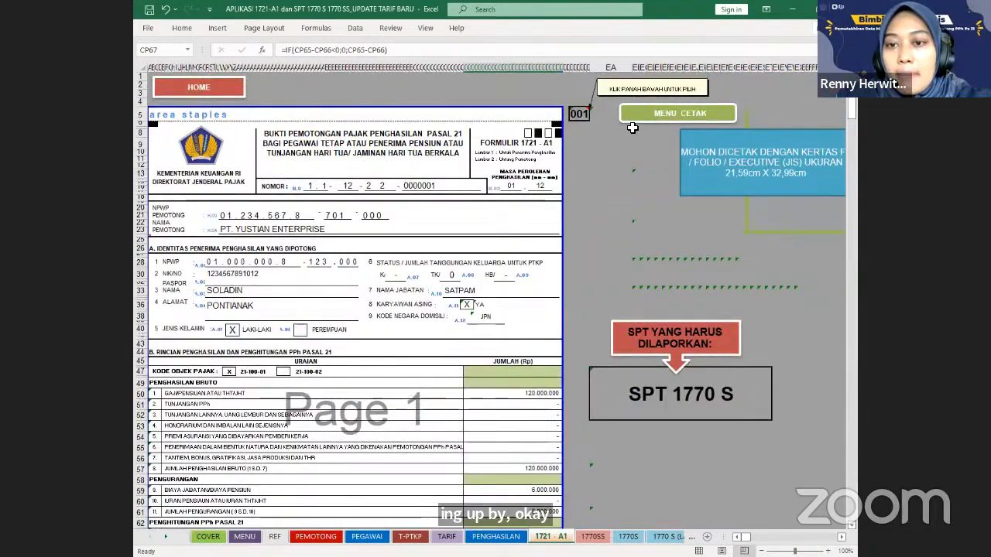
- Inspect the slip's serial number formula, then leave the 1721-A1 form and return through the menu sheet to the cover page
click(465, 186)
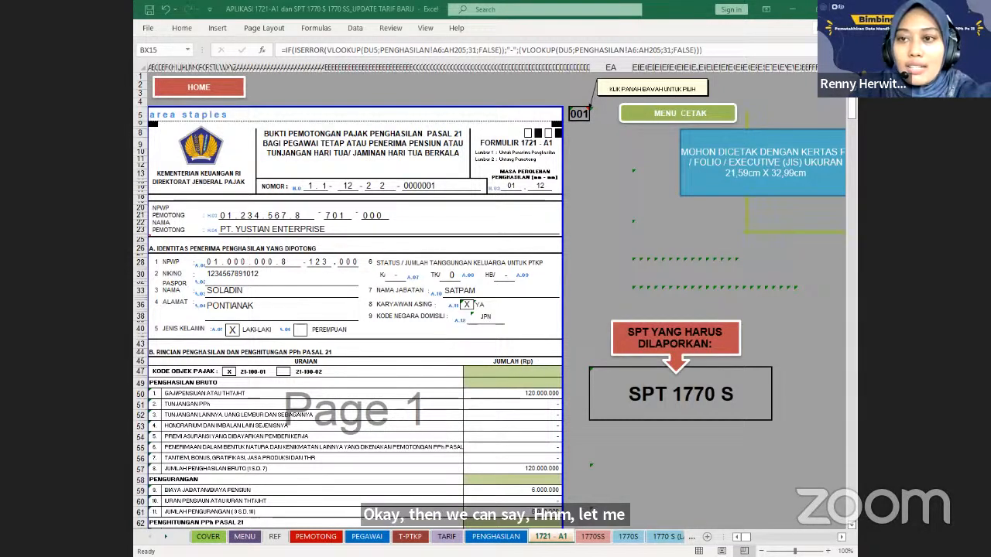
click(625, 107)
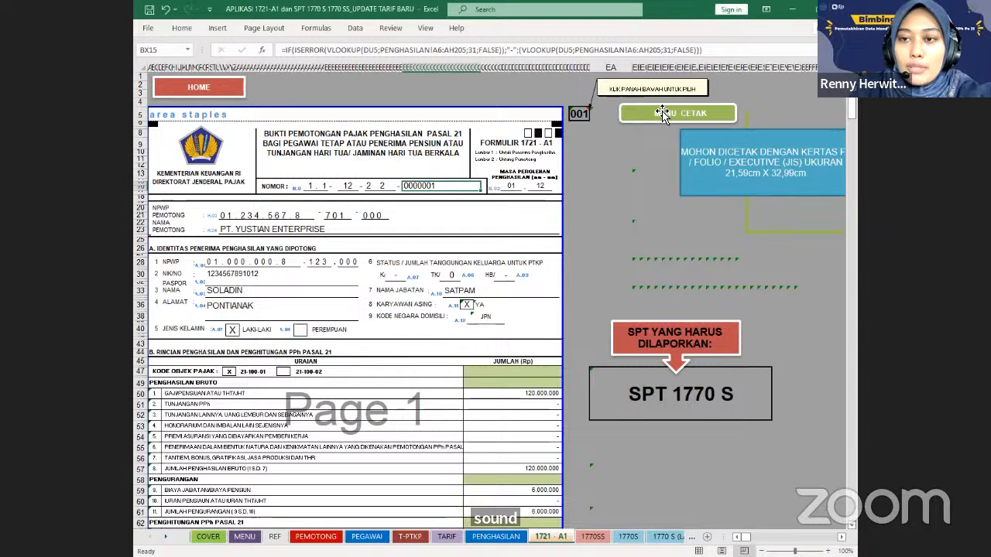
click(173, 91)
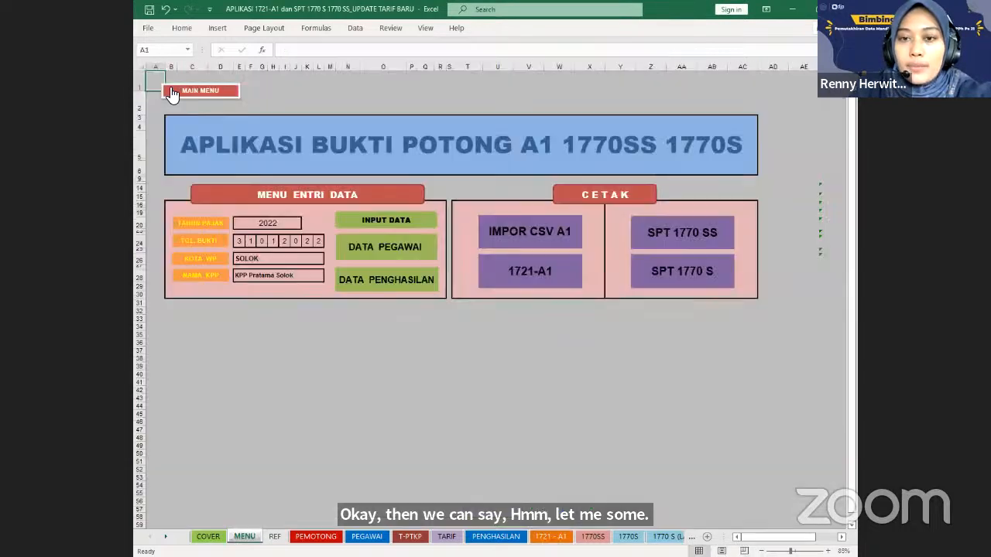
click(172, 92)
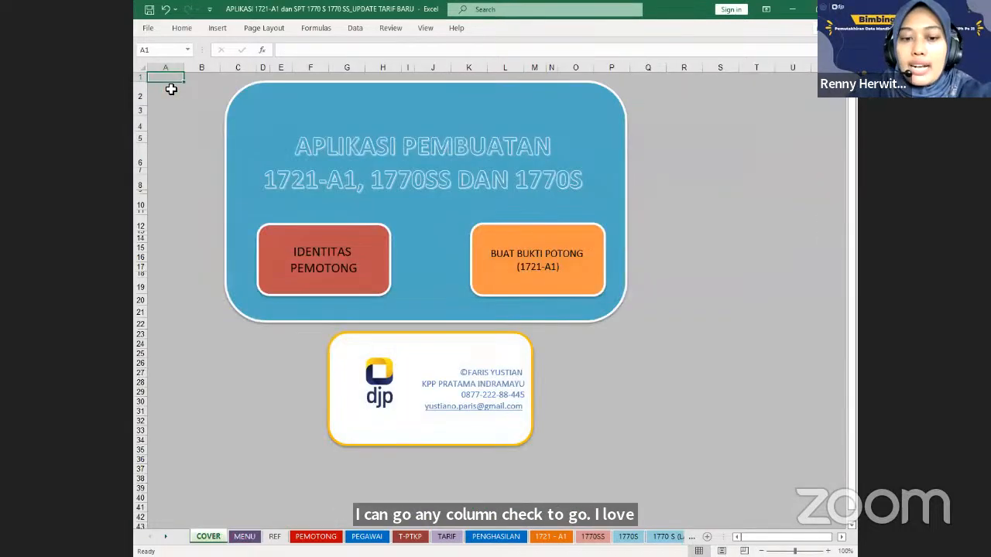